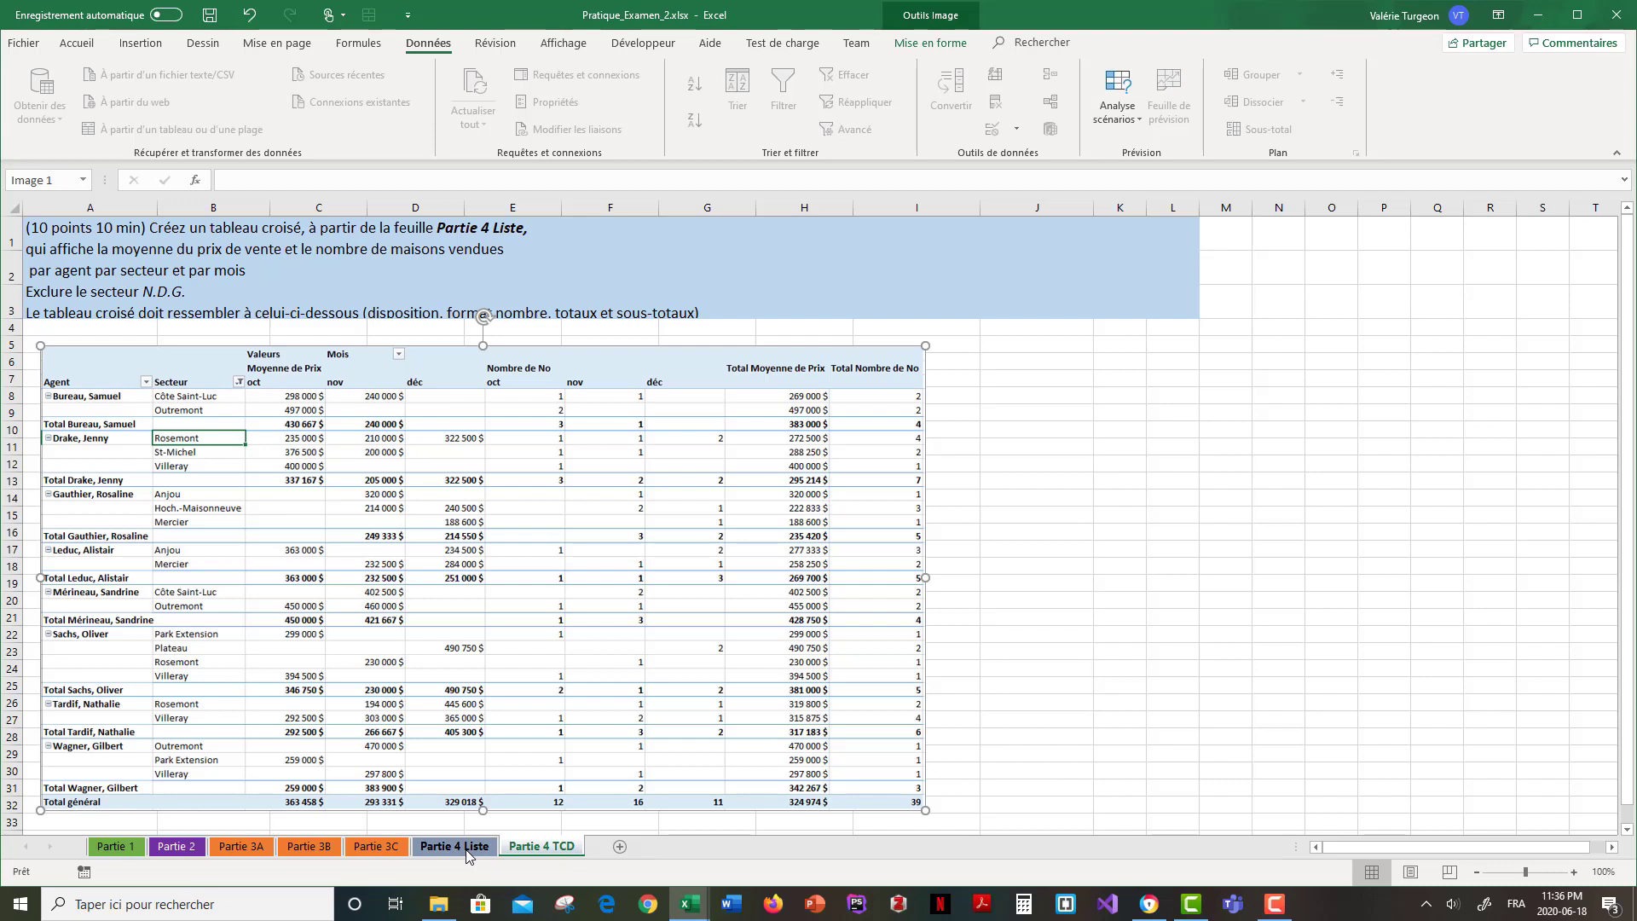
Create a pivot table on a new worksheet from the data range A1:J44 of the Partie 4 Liste sheet
{"action": "left_click", "coordinate": [467, 855]}
{"action": "left_click", "coordinate": [397, 548]}
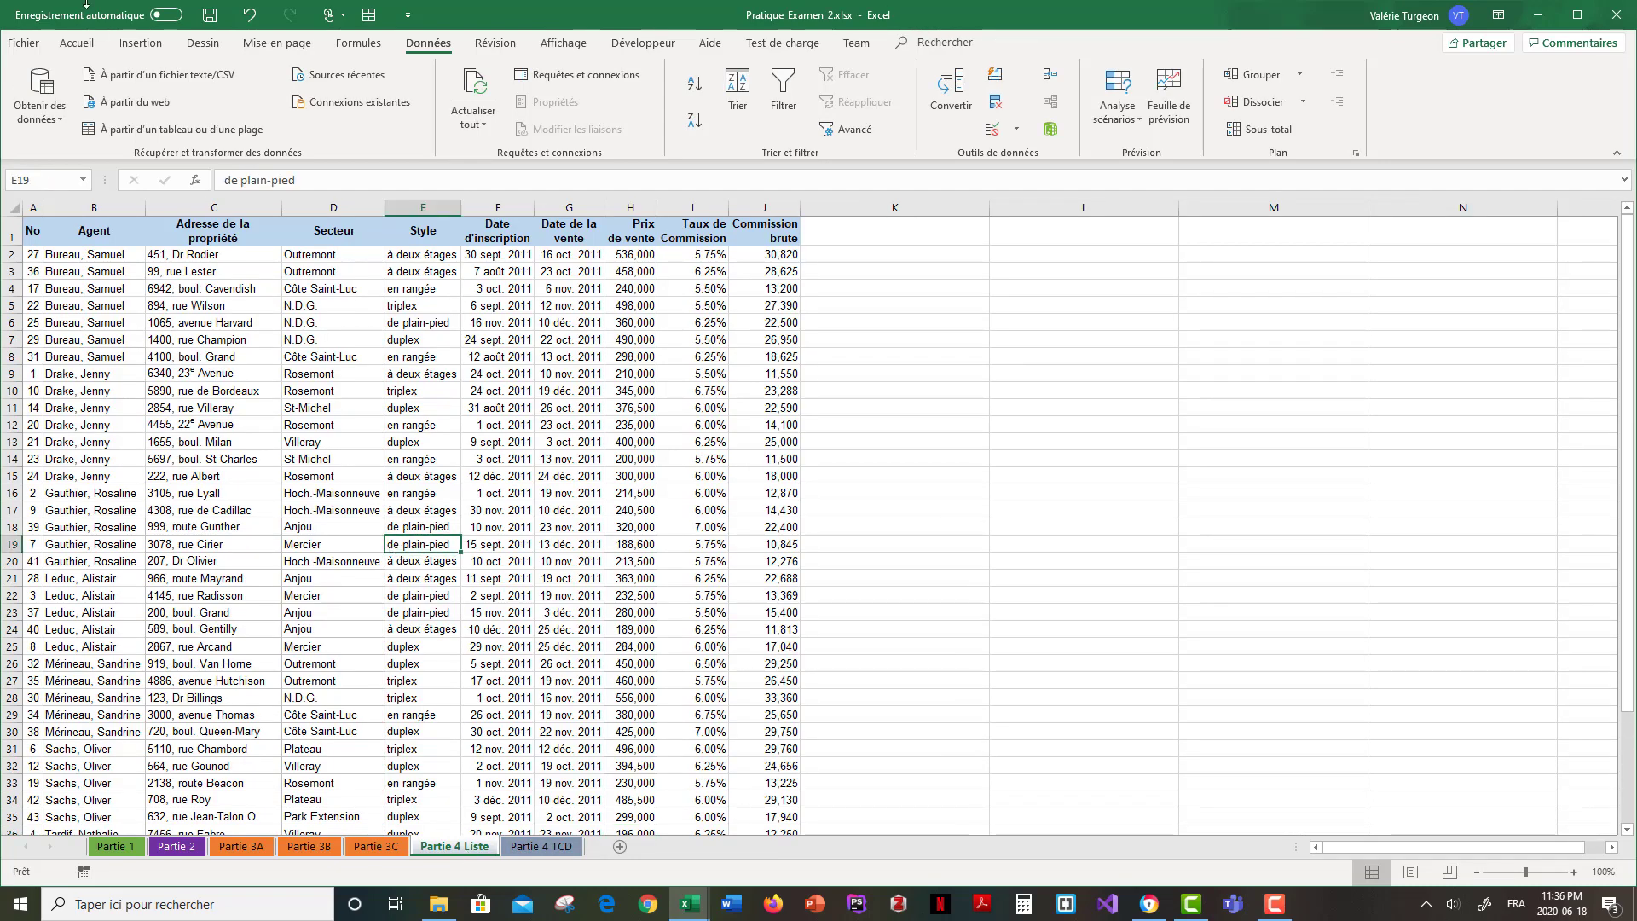
{"action": "left_click", "coordinate": [142, 44]}
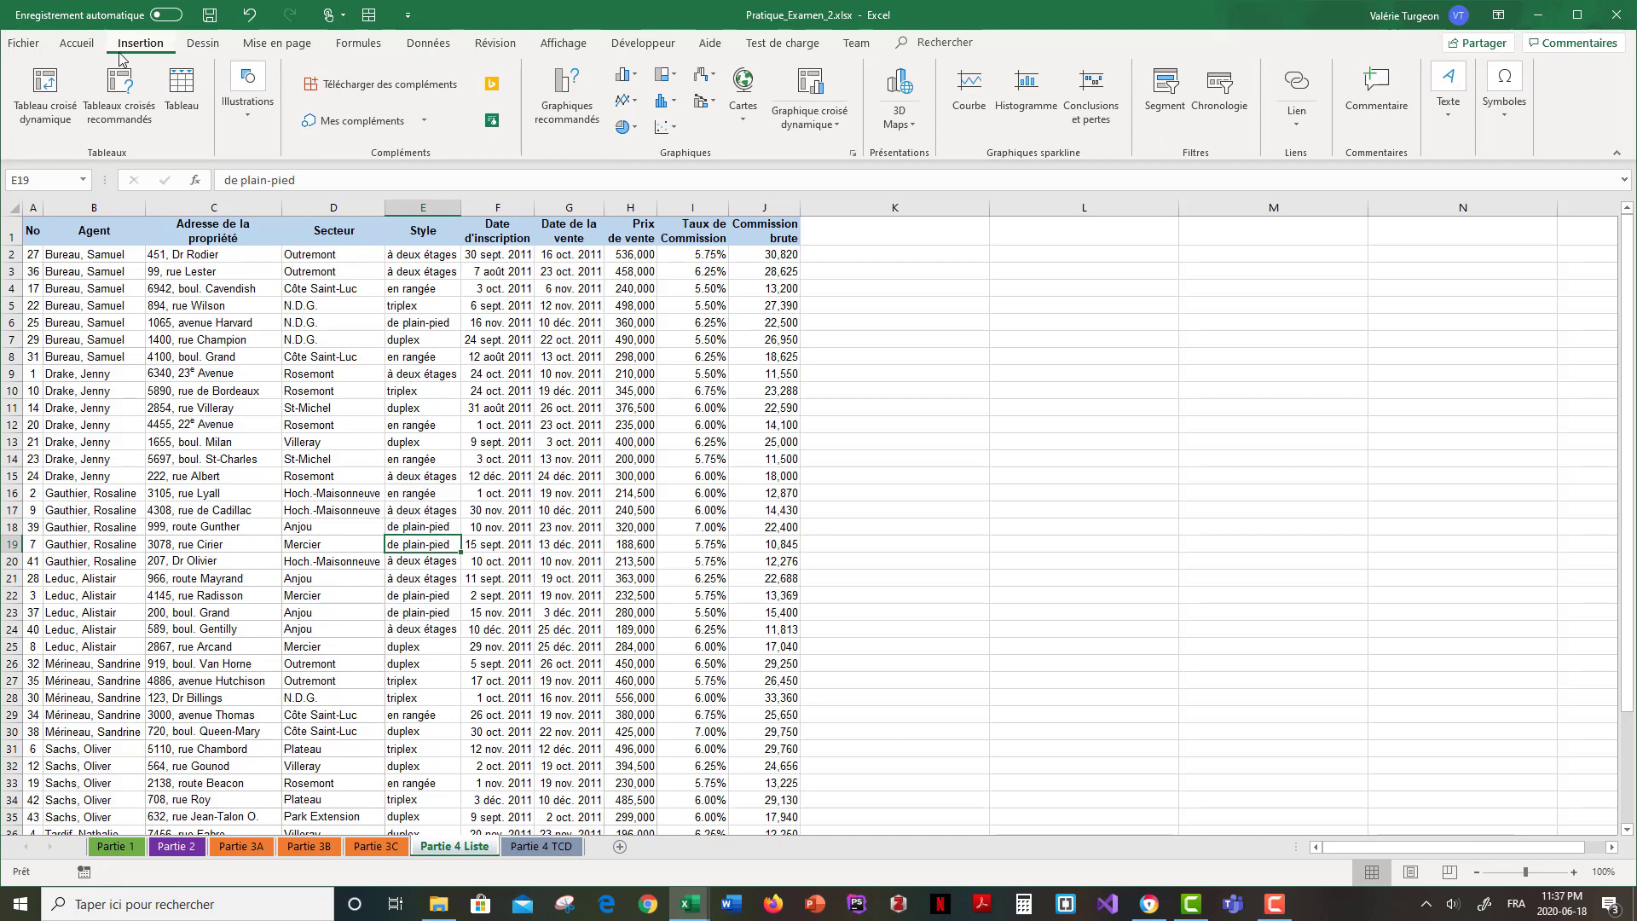
{"action": "left_click", "coordinate": [46, 94]}
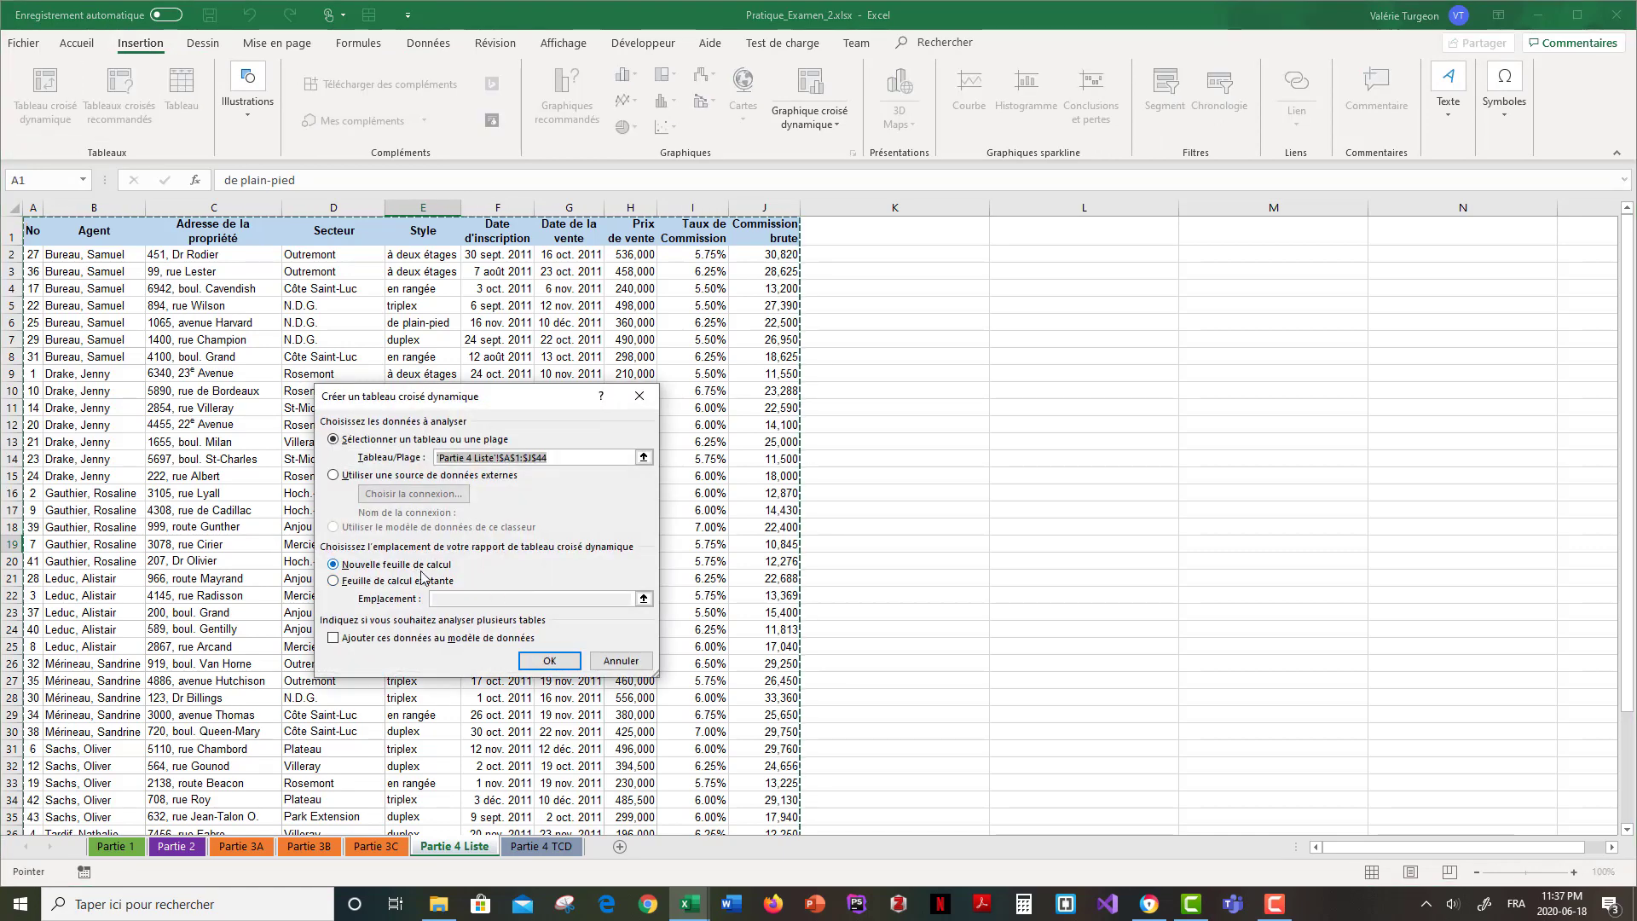
{"action": "left_click", "coordinate": [550, 662]}
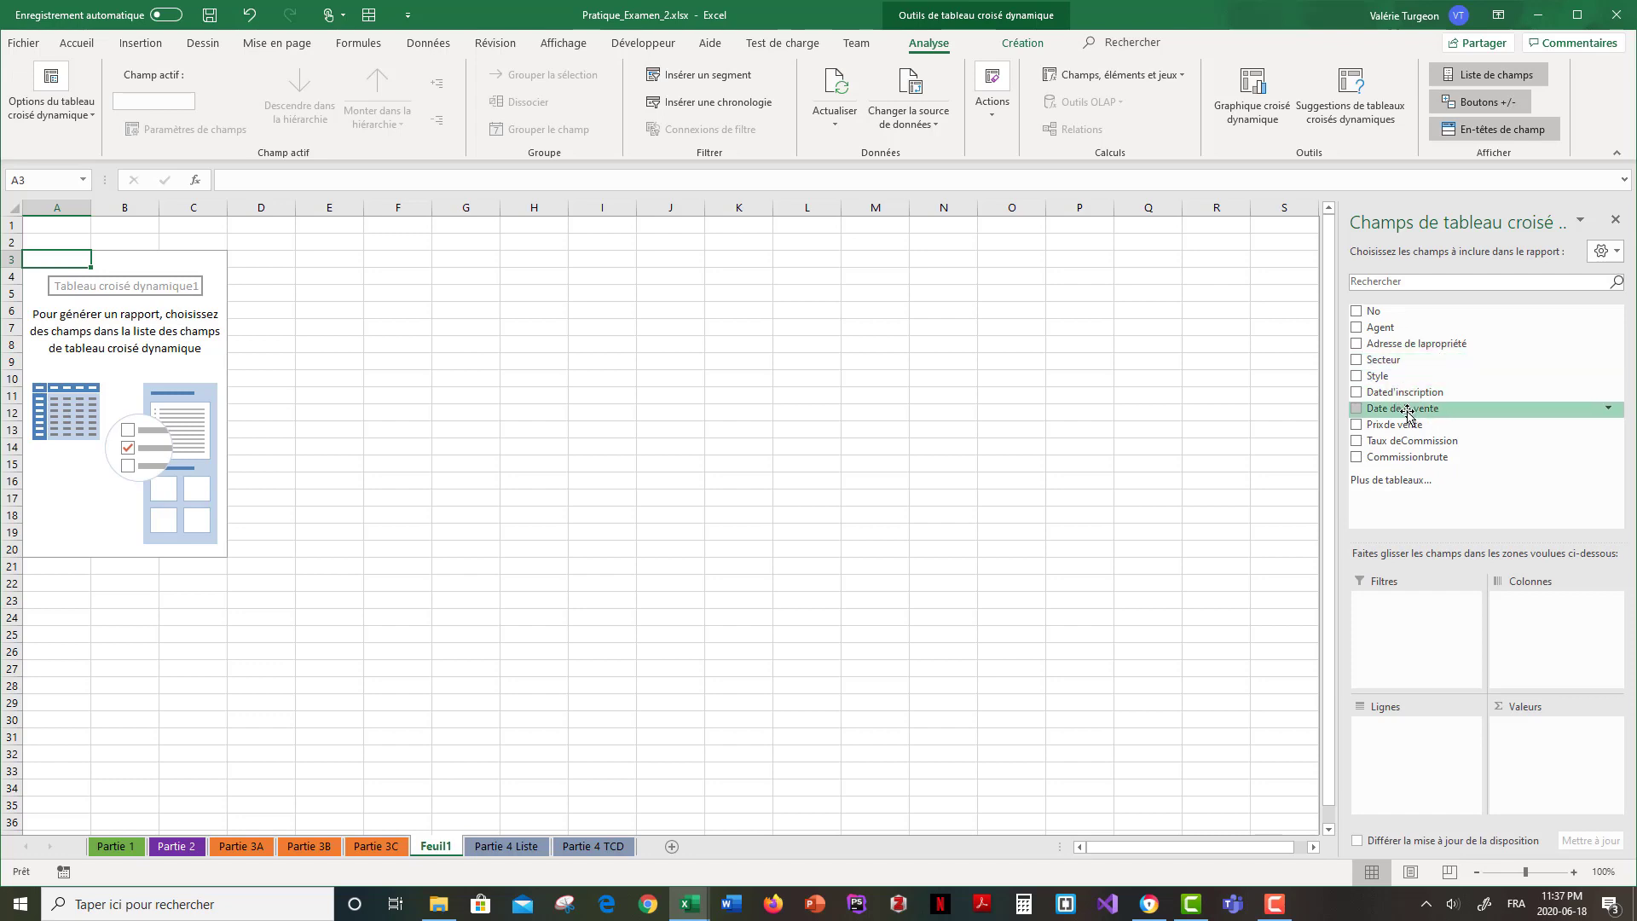
Add Agent and then Secteur as row fields, and Date de la vente as the column field of the pivot table
{"action": "left_click_drag", "start_coordinate": [1394, 334], "coordinate": [1399, 729]}
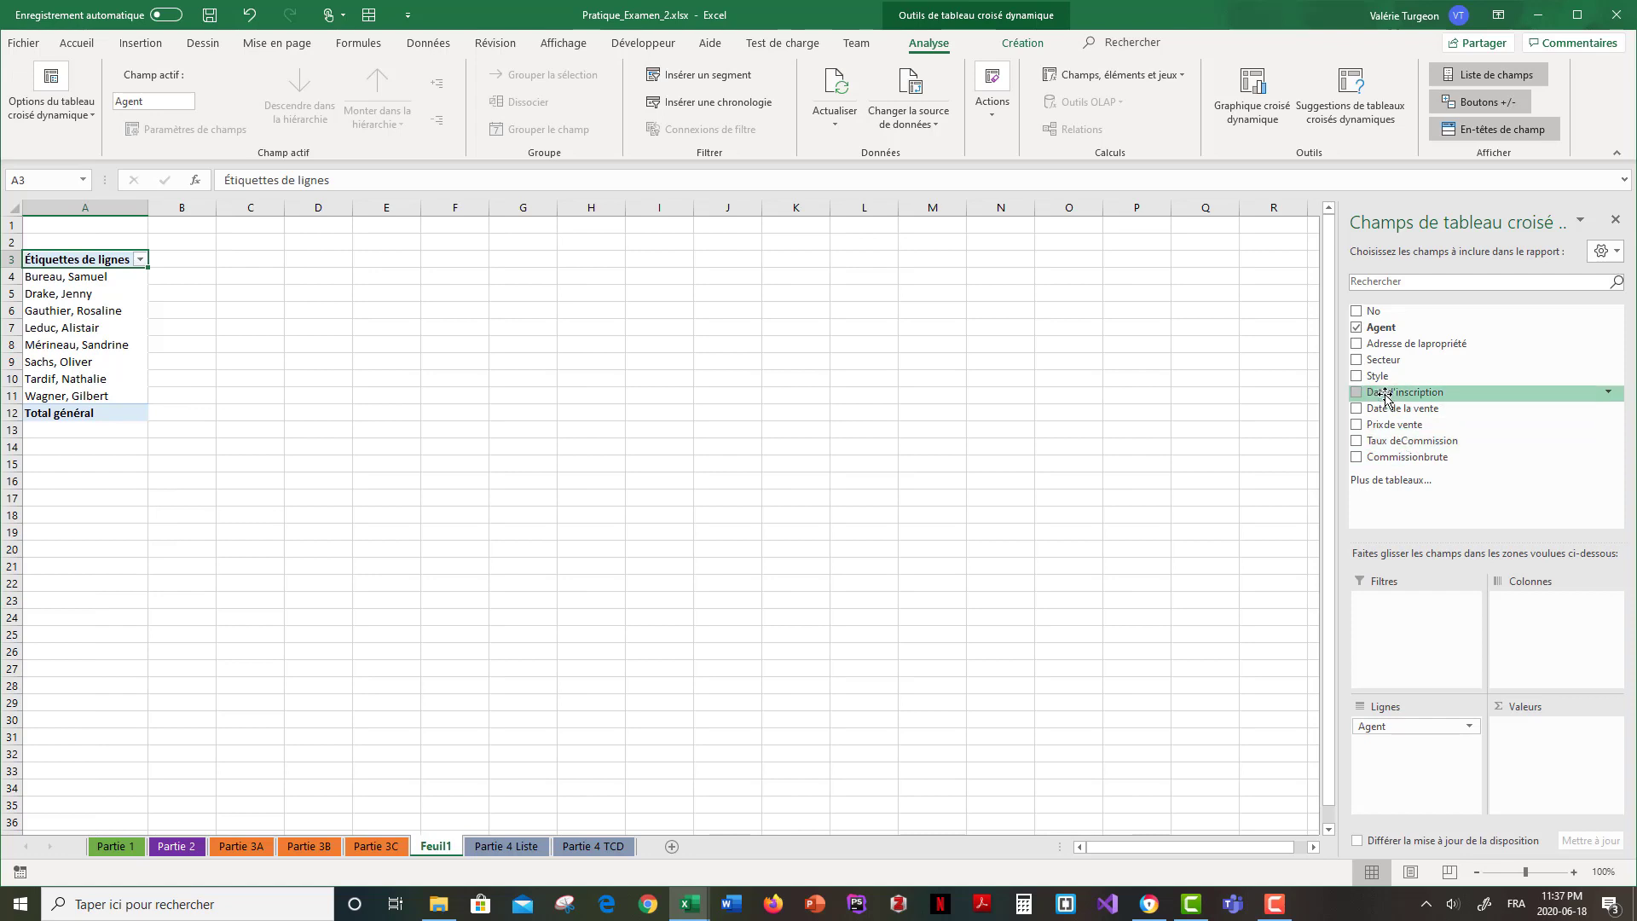
{"action": "left_click_drag", "start_coordinate": [1392, 369], "coordinate": [1392, 748]}
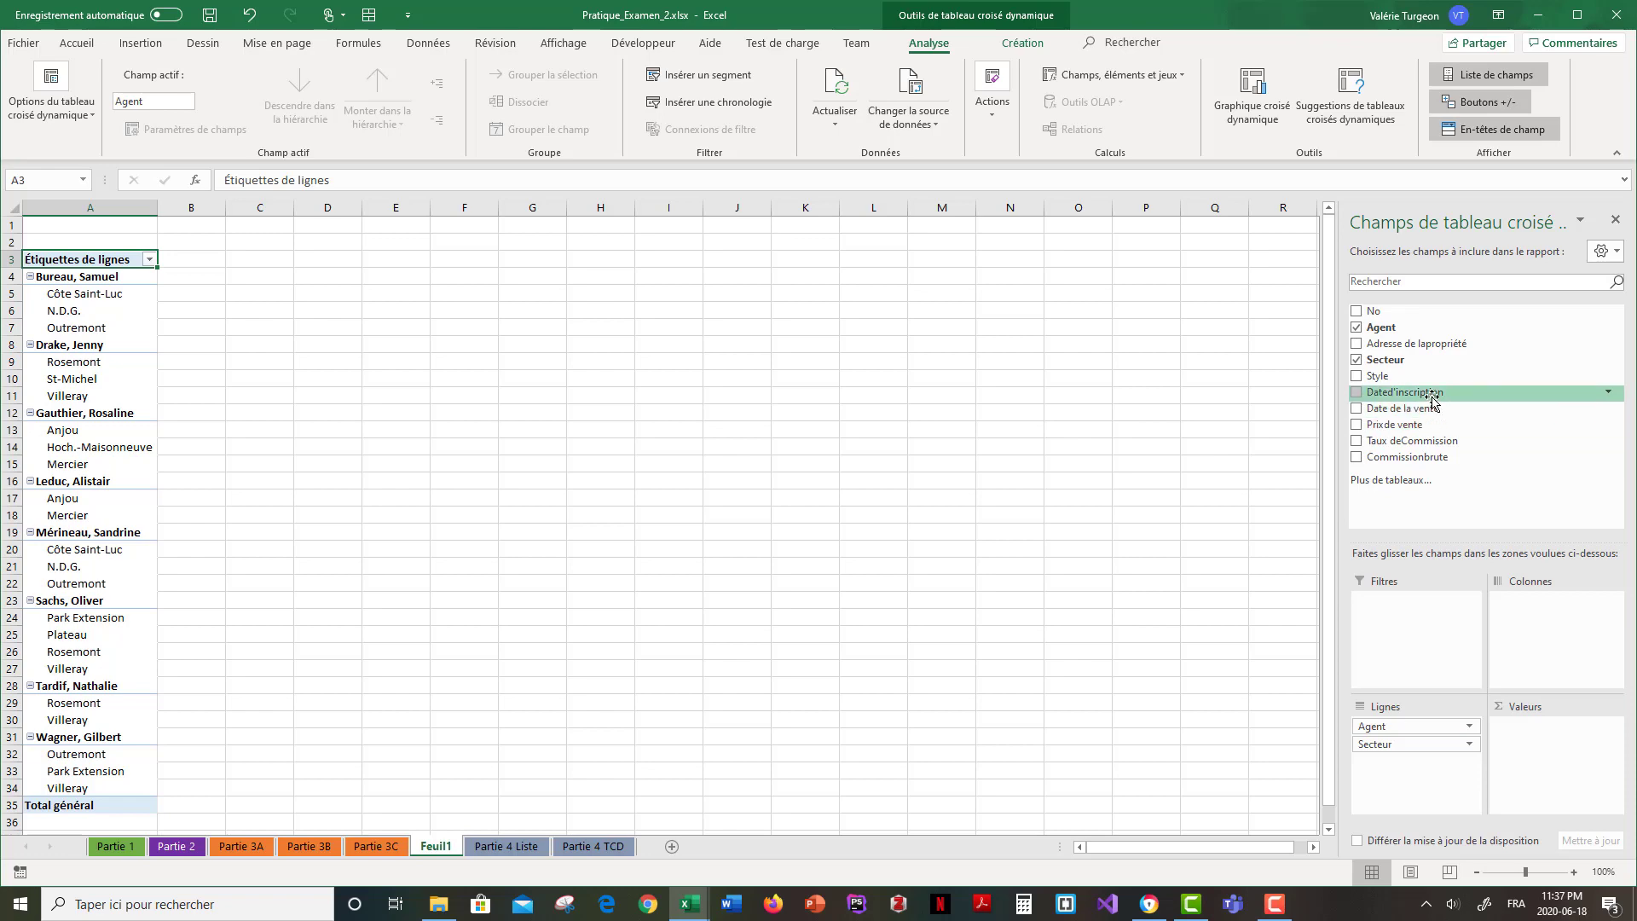
{"action": "left_click", "coordinate": [588, 847]}
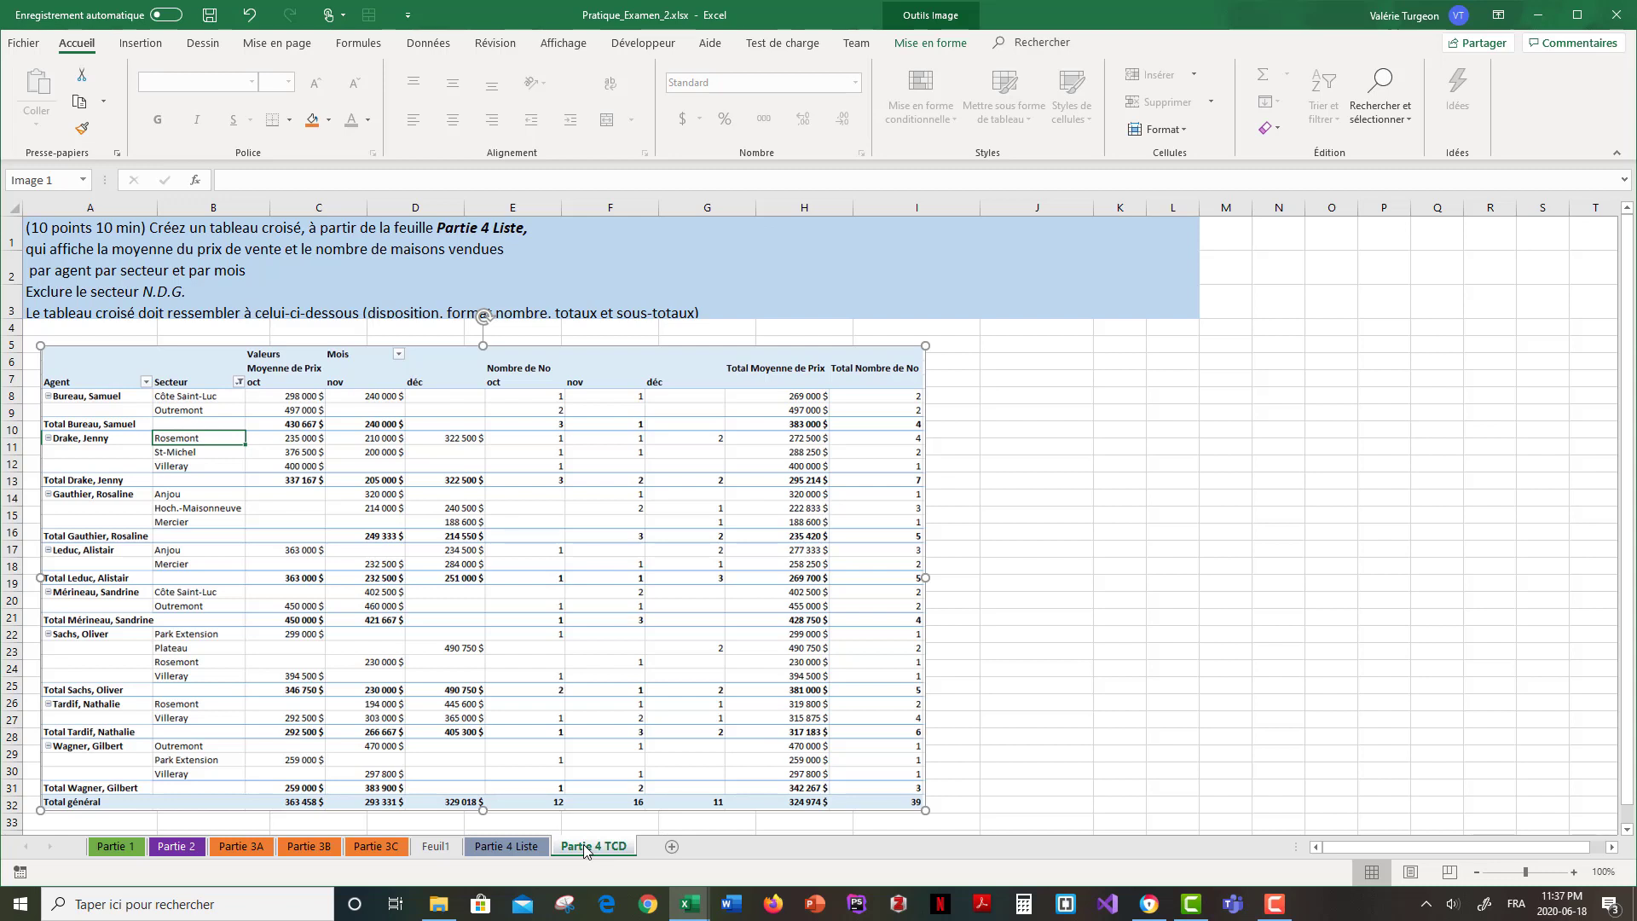
{"action": "left_click", "coordinate": [446, 847]}
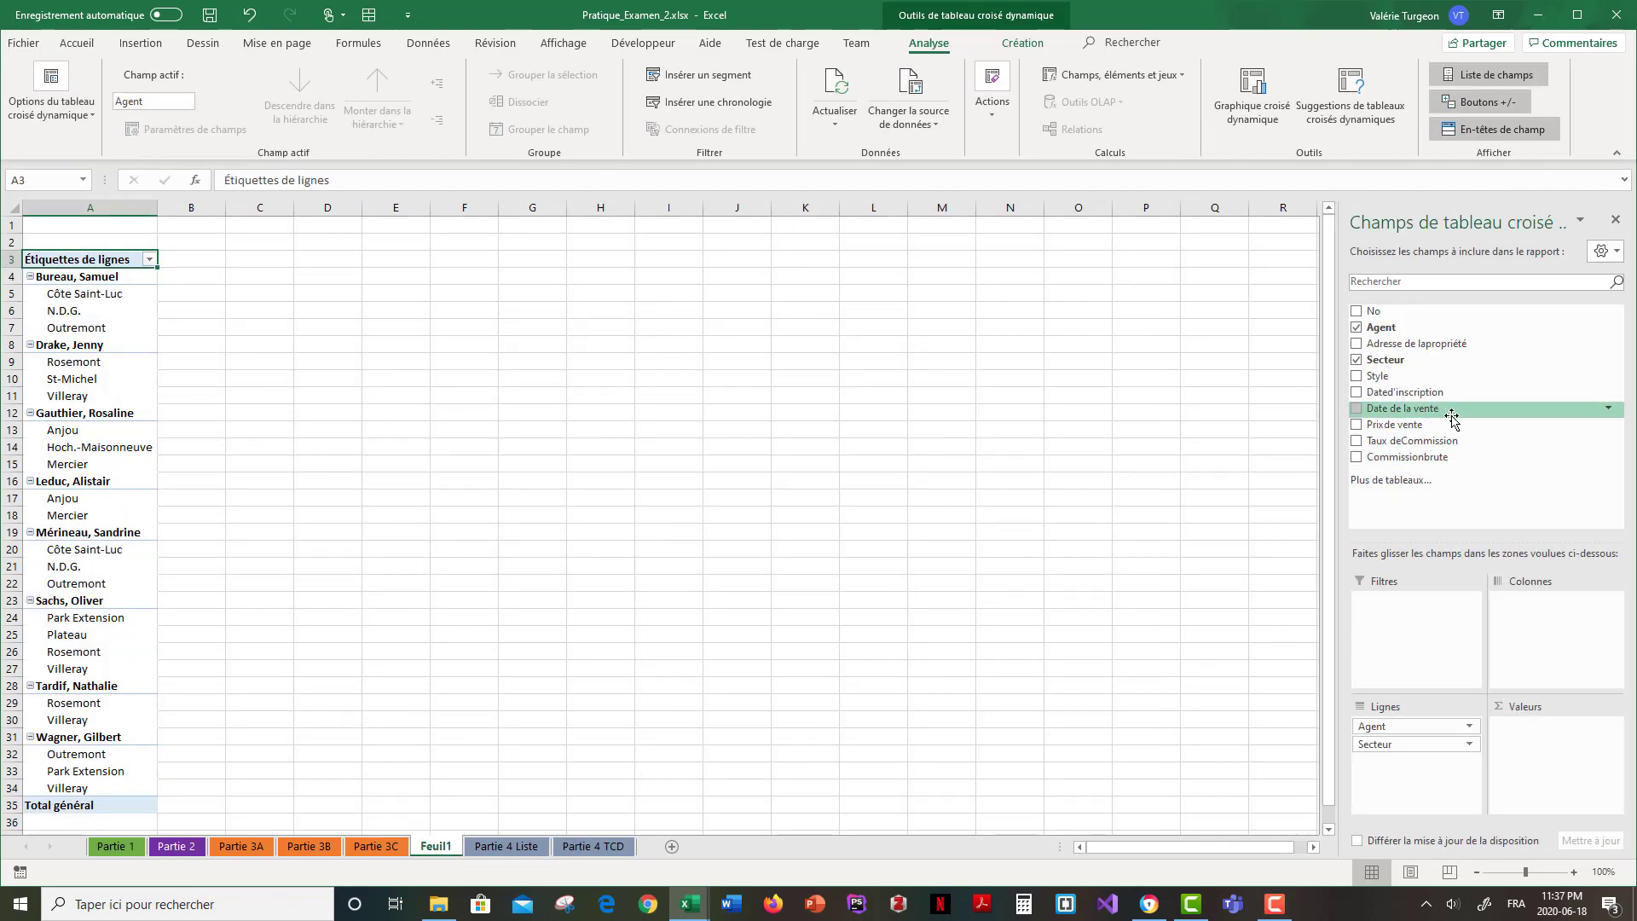
{"action": "left_click_drag", "start_coordinate": [1449, 411], "coordinate": [1524, 611]}
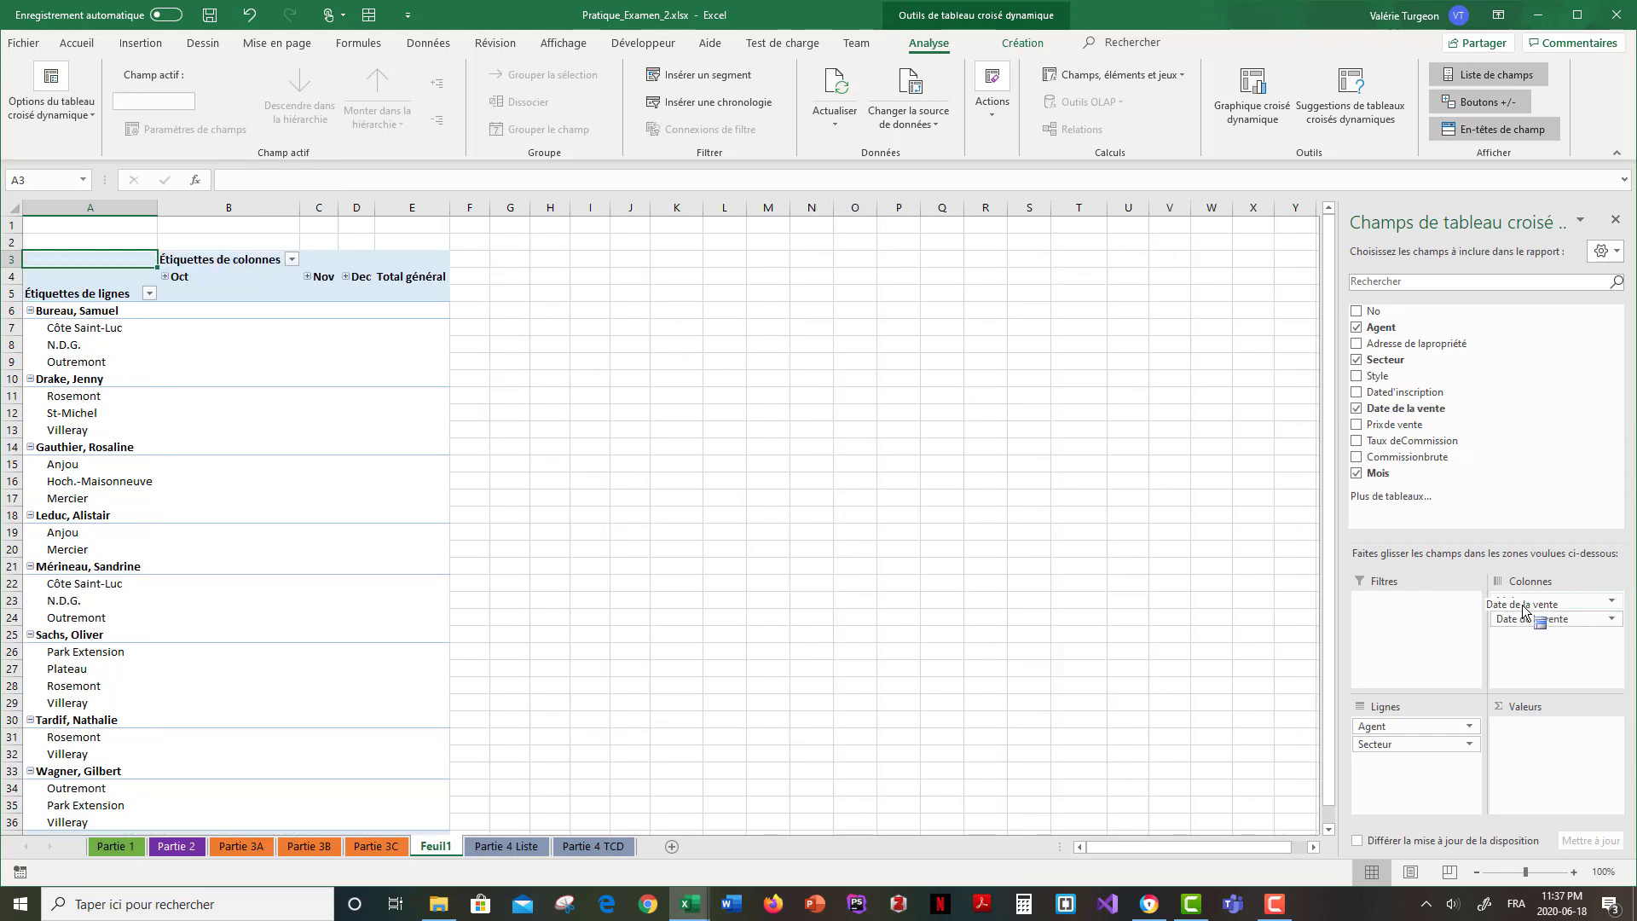
{"action": "left_click_drag", "start_coordinate": [1524, 612], "coordinate": [1524, 611]}
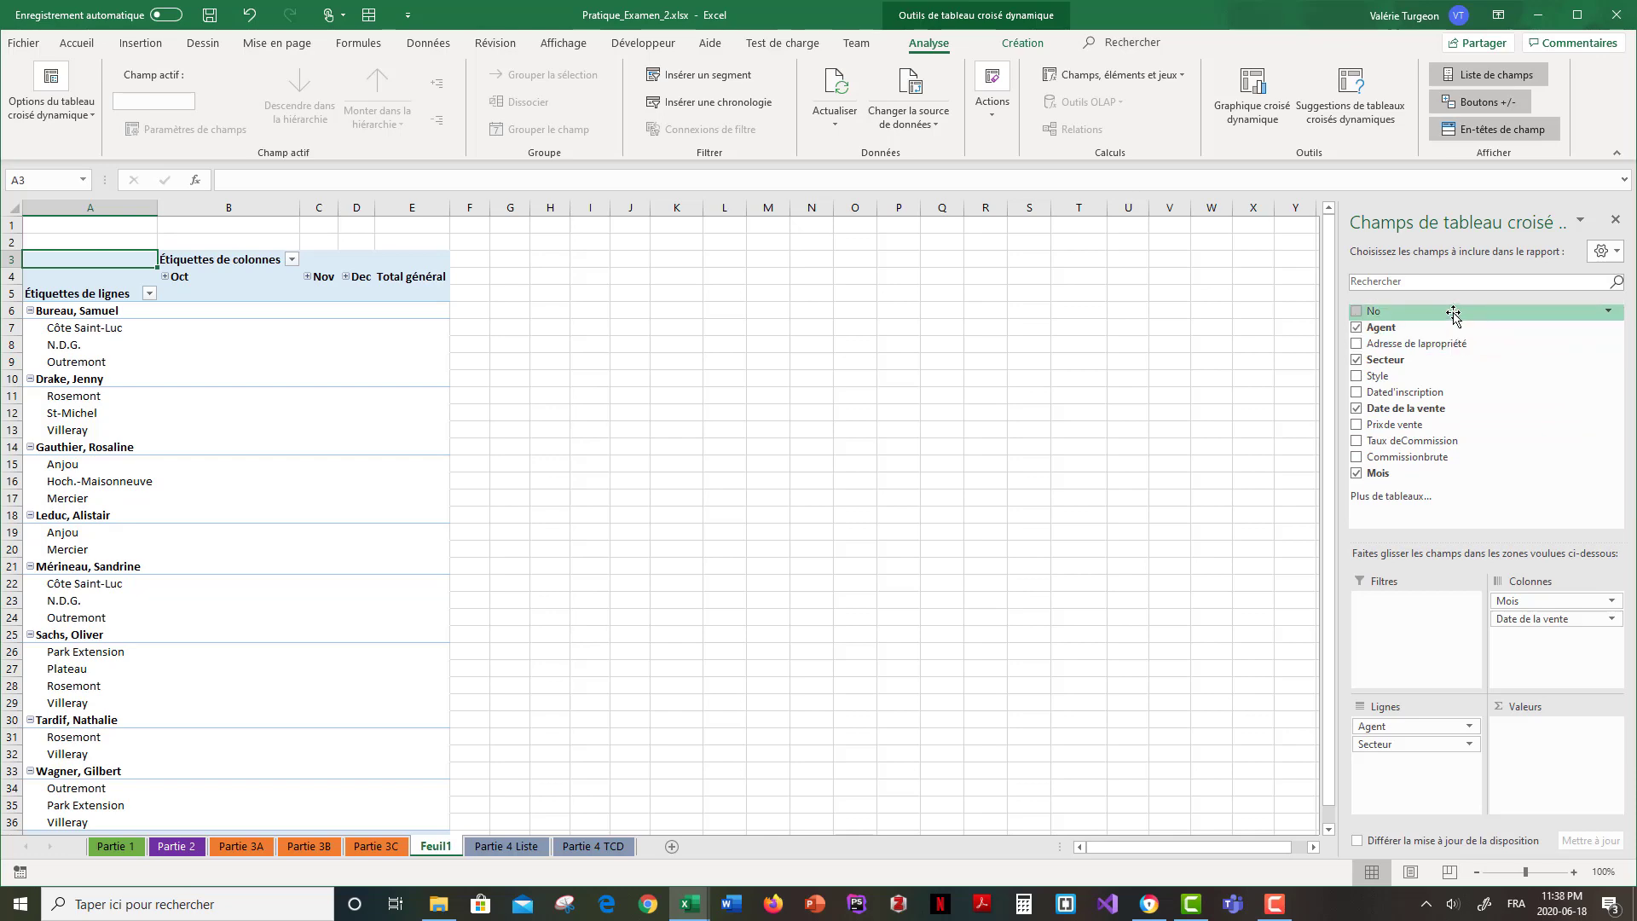
Check the model table on the Partie 4 TCD sheet and add Prix de vente to the pivot table's values
{"action": "left_click", "coordinate": [587, 848]}
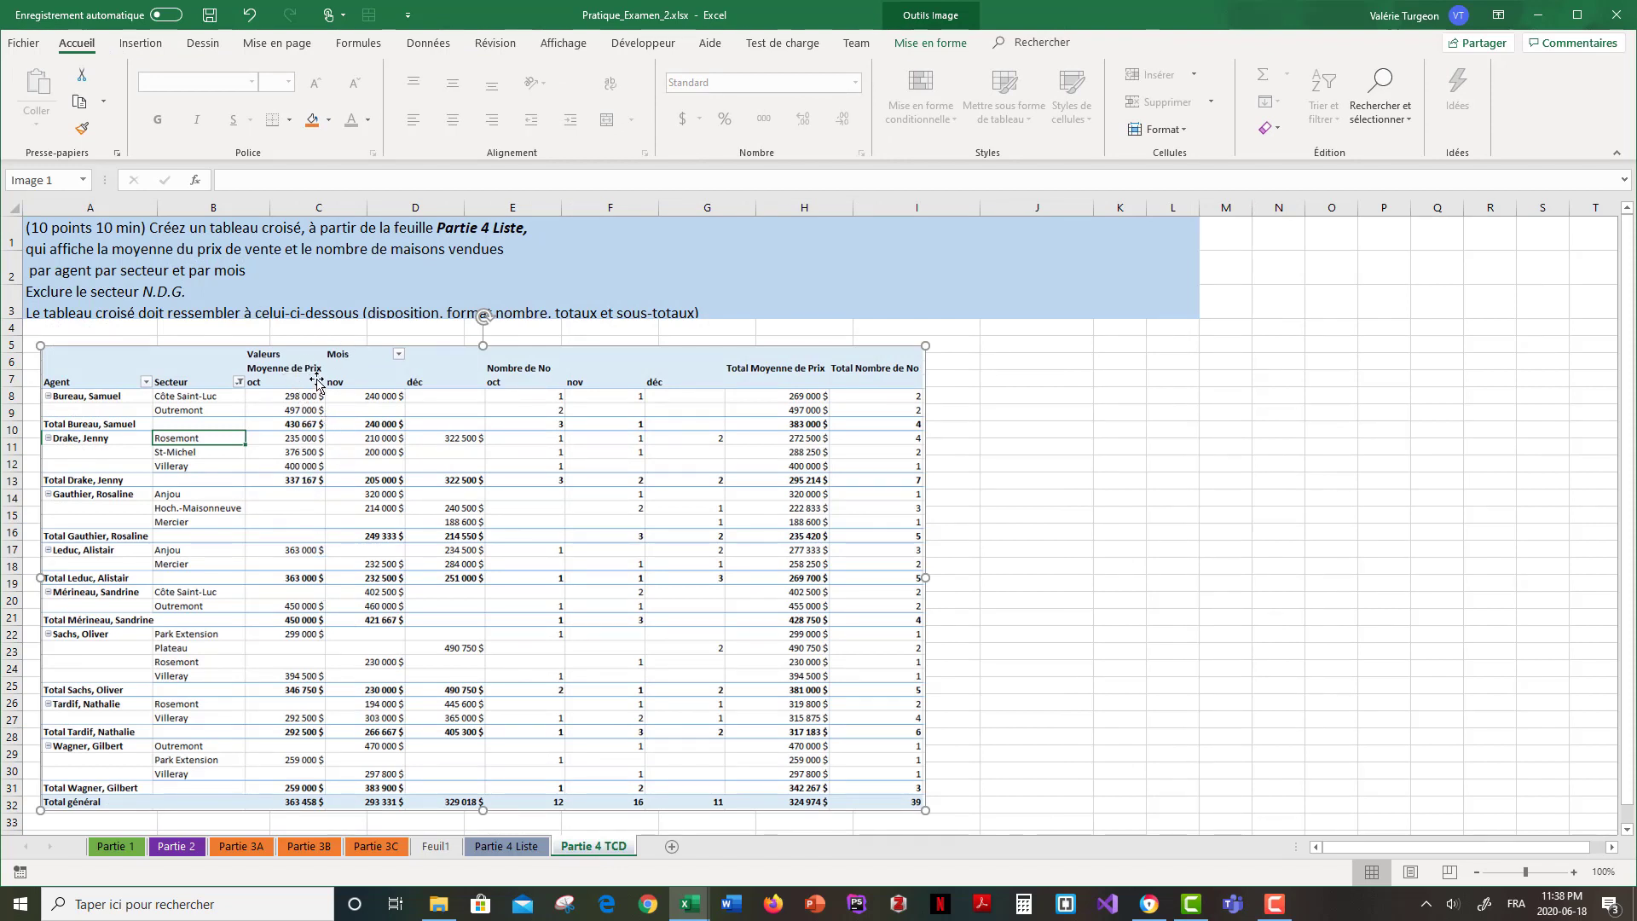
{"action": "left_click", "coordinate": [437, 847]}
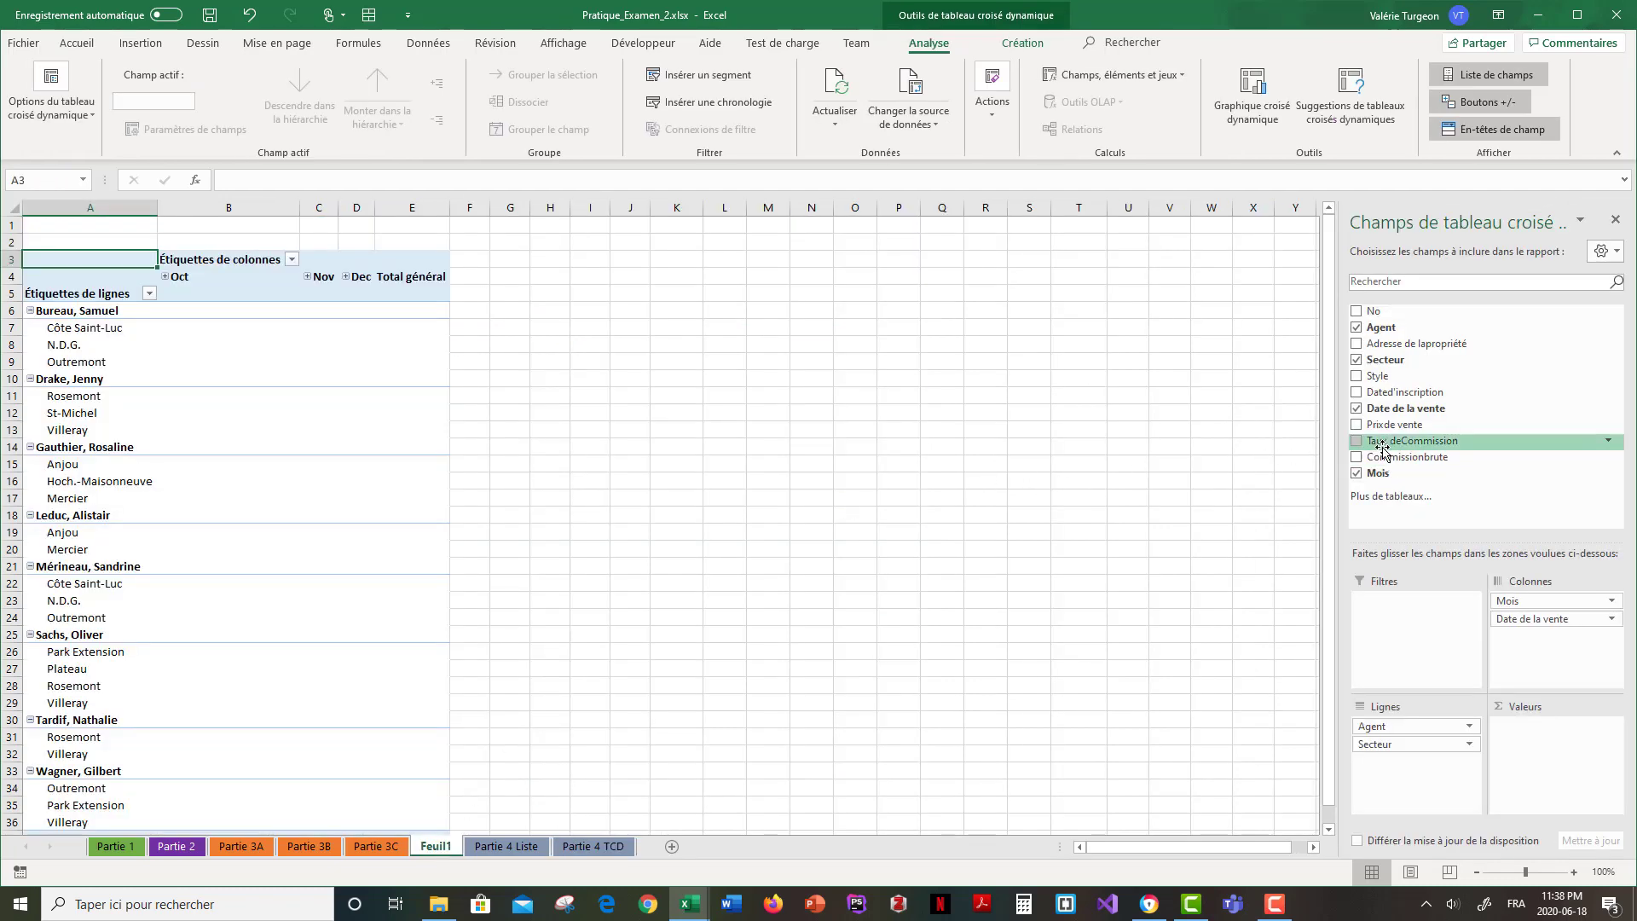
{"action": "left_click_drag", "start_coordinate": [1405, 432], "coordinate": [1576, 738]}
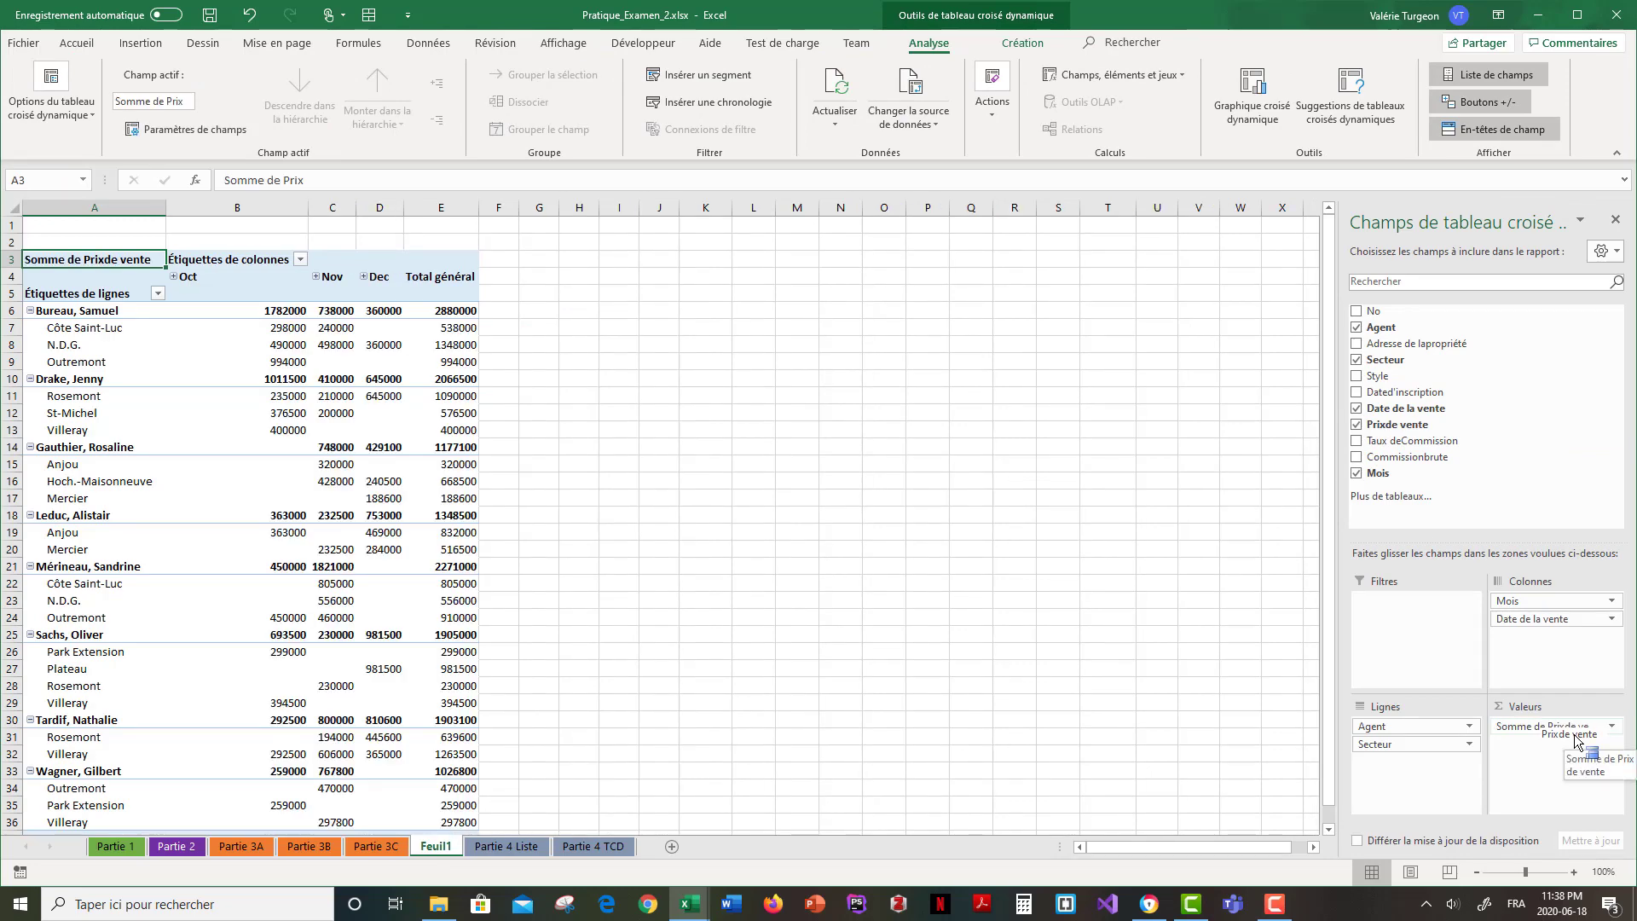
Compare with the model table and summarize the Prix de vente value field by Moyenne
{"action": "left_click", "coordinate": [605, 847]}
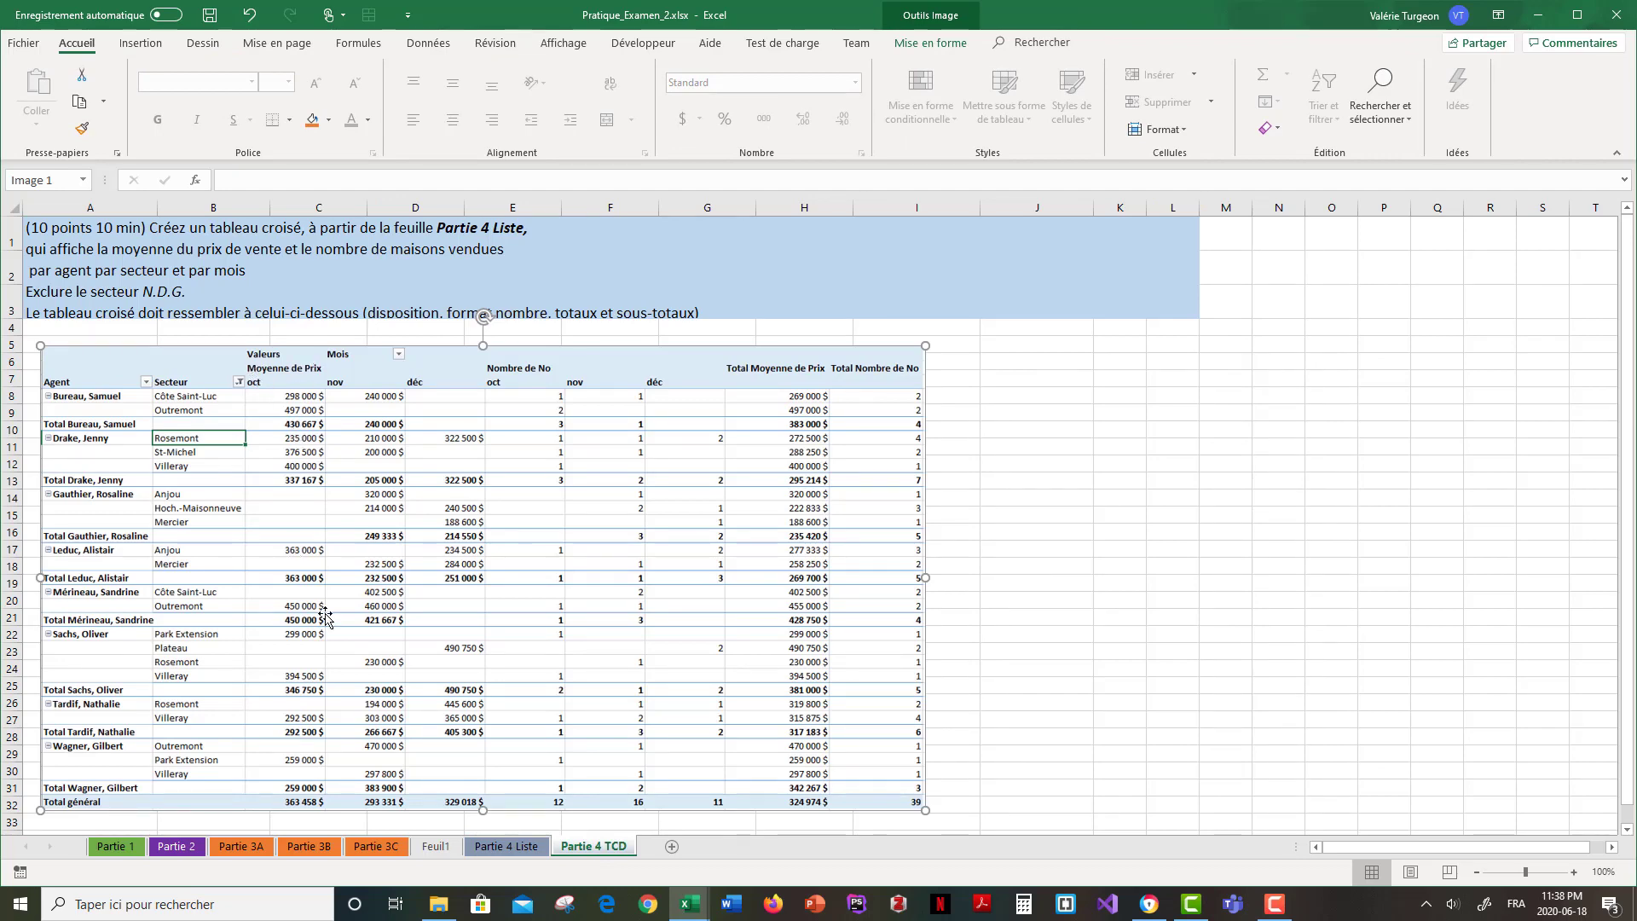
{"action": "left_click", "coordinate": [445, 850]}
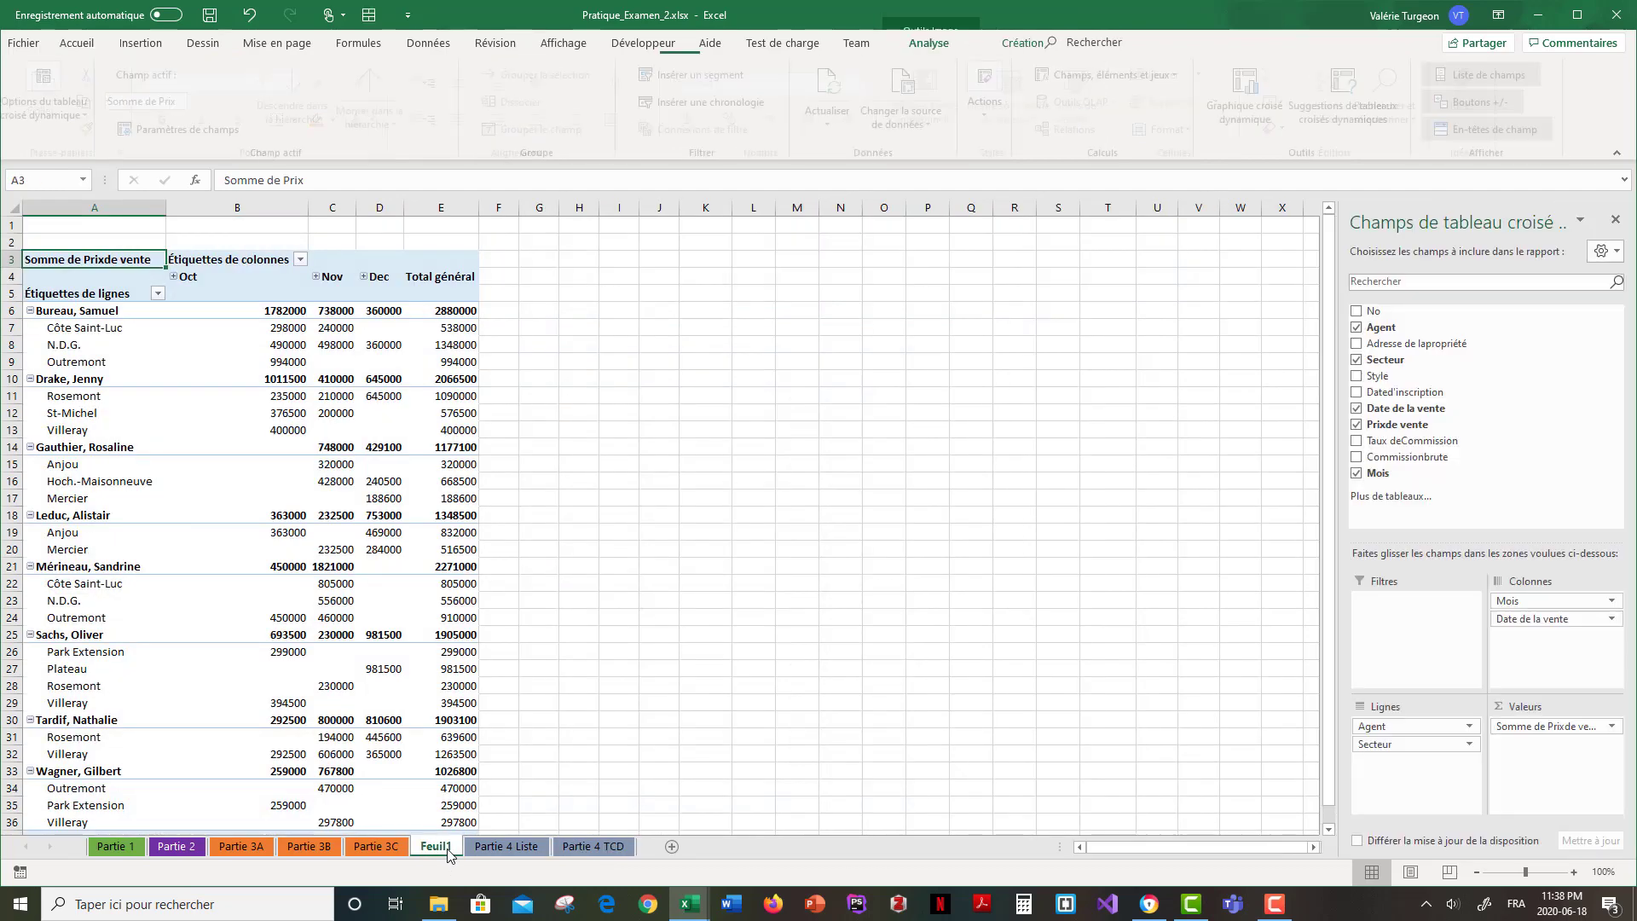
{"action": "left_click", "coordinate": [1611, 726]}
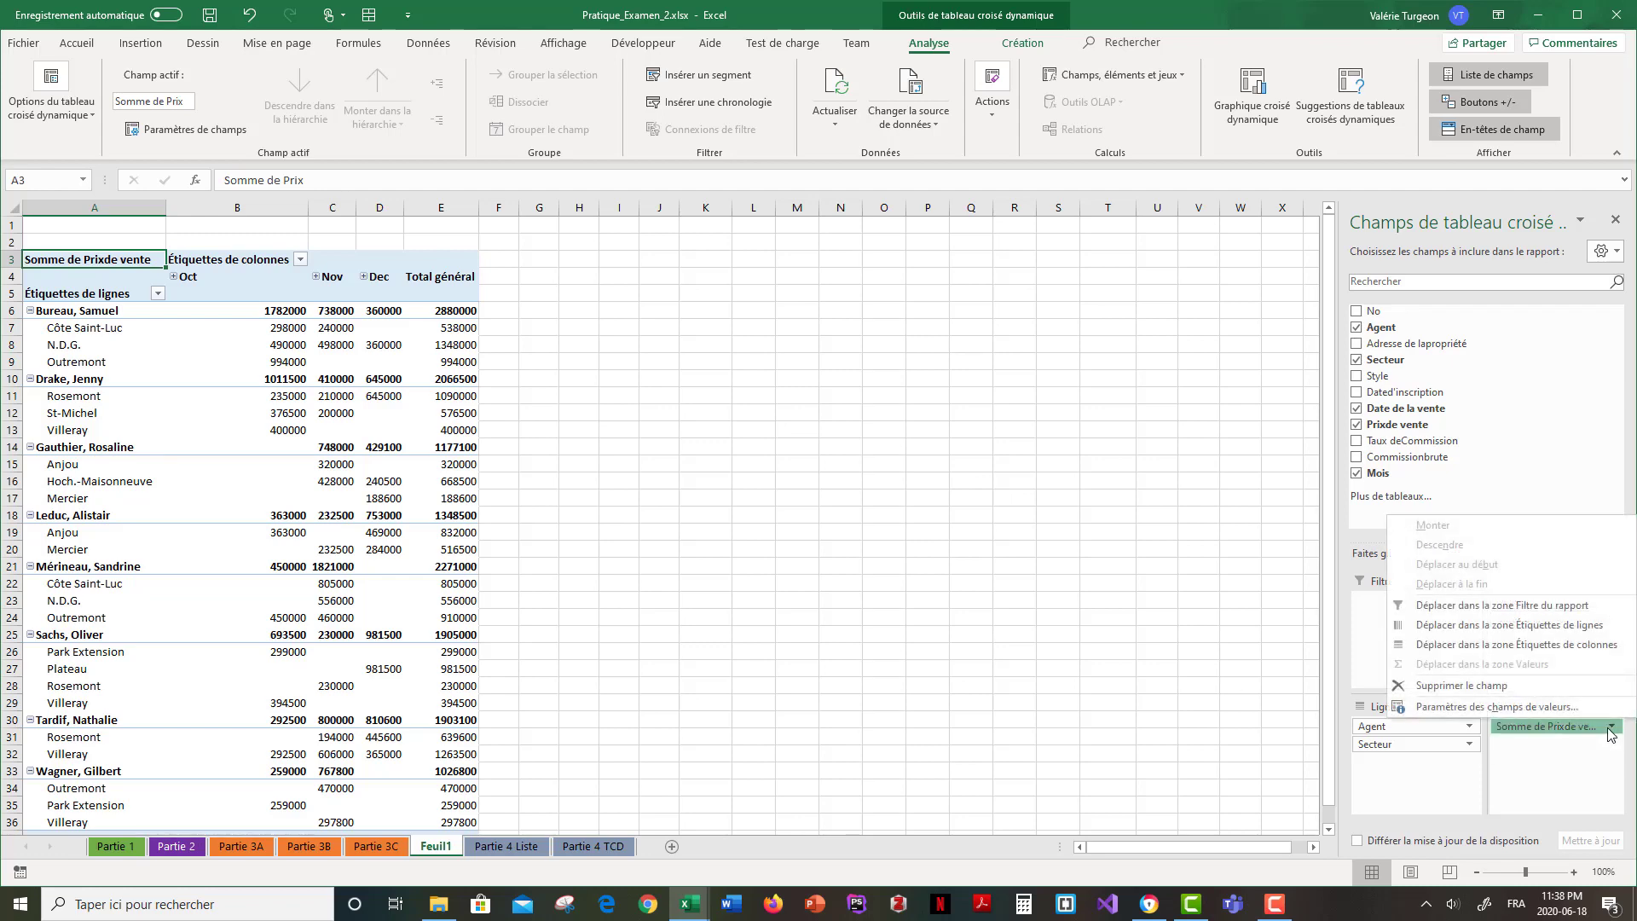
{"action": "left_click", "coordinate": [1505, 707]}
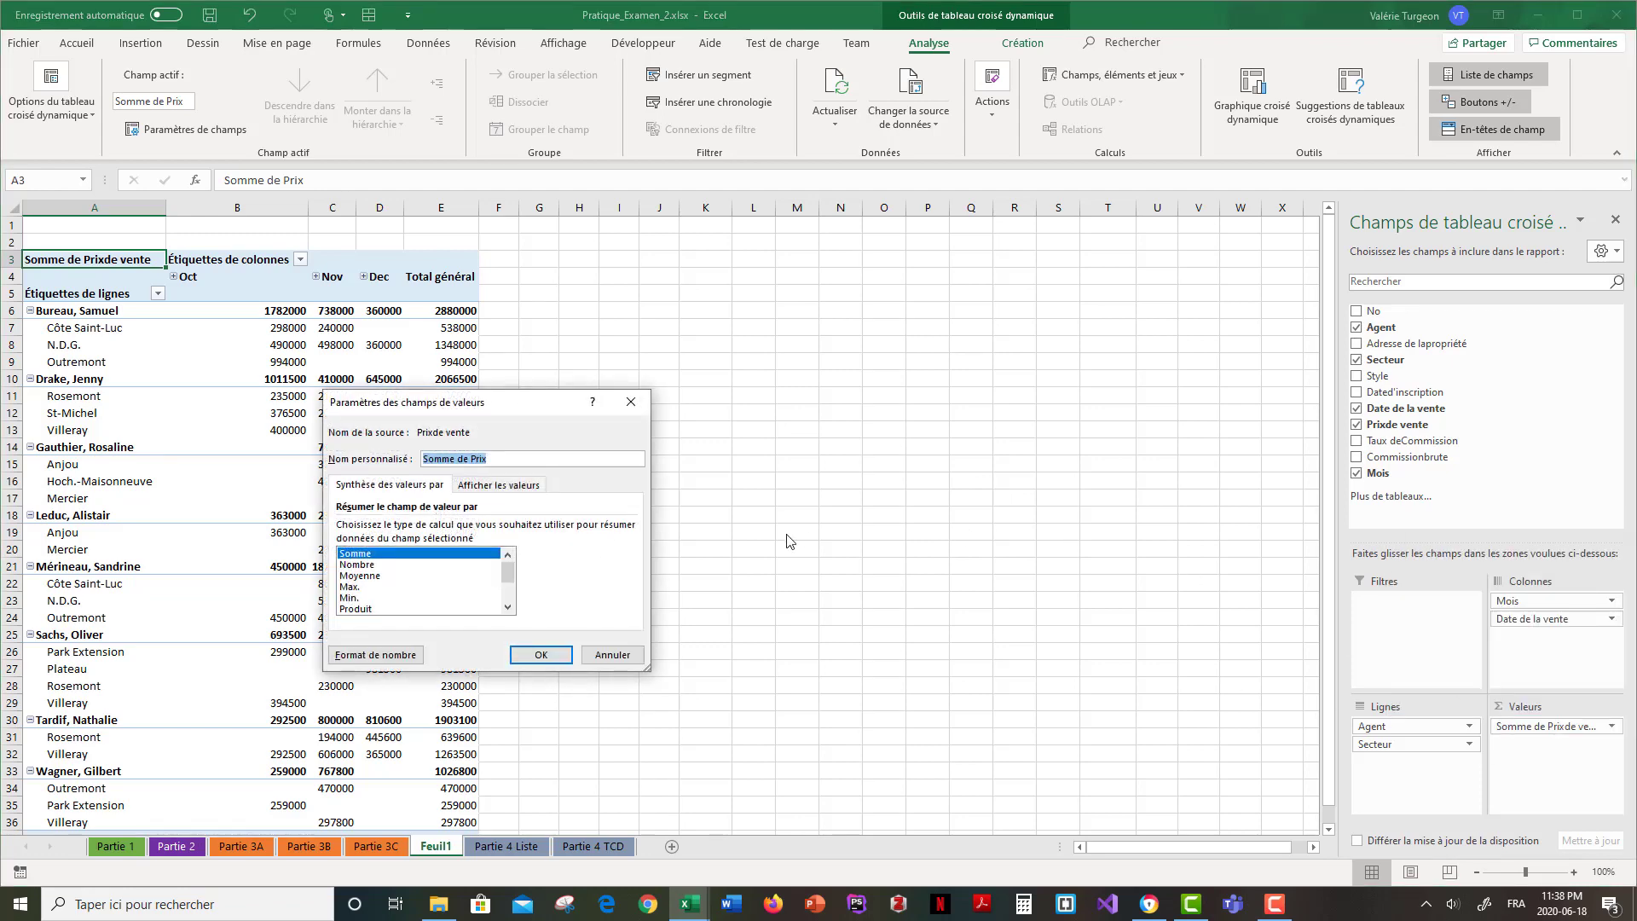
{"action": "left_click", "coordinate": [369, 577]}
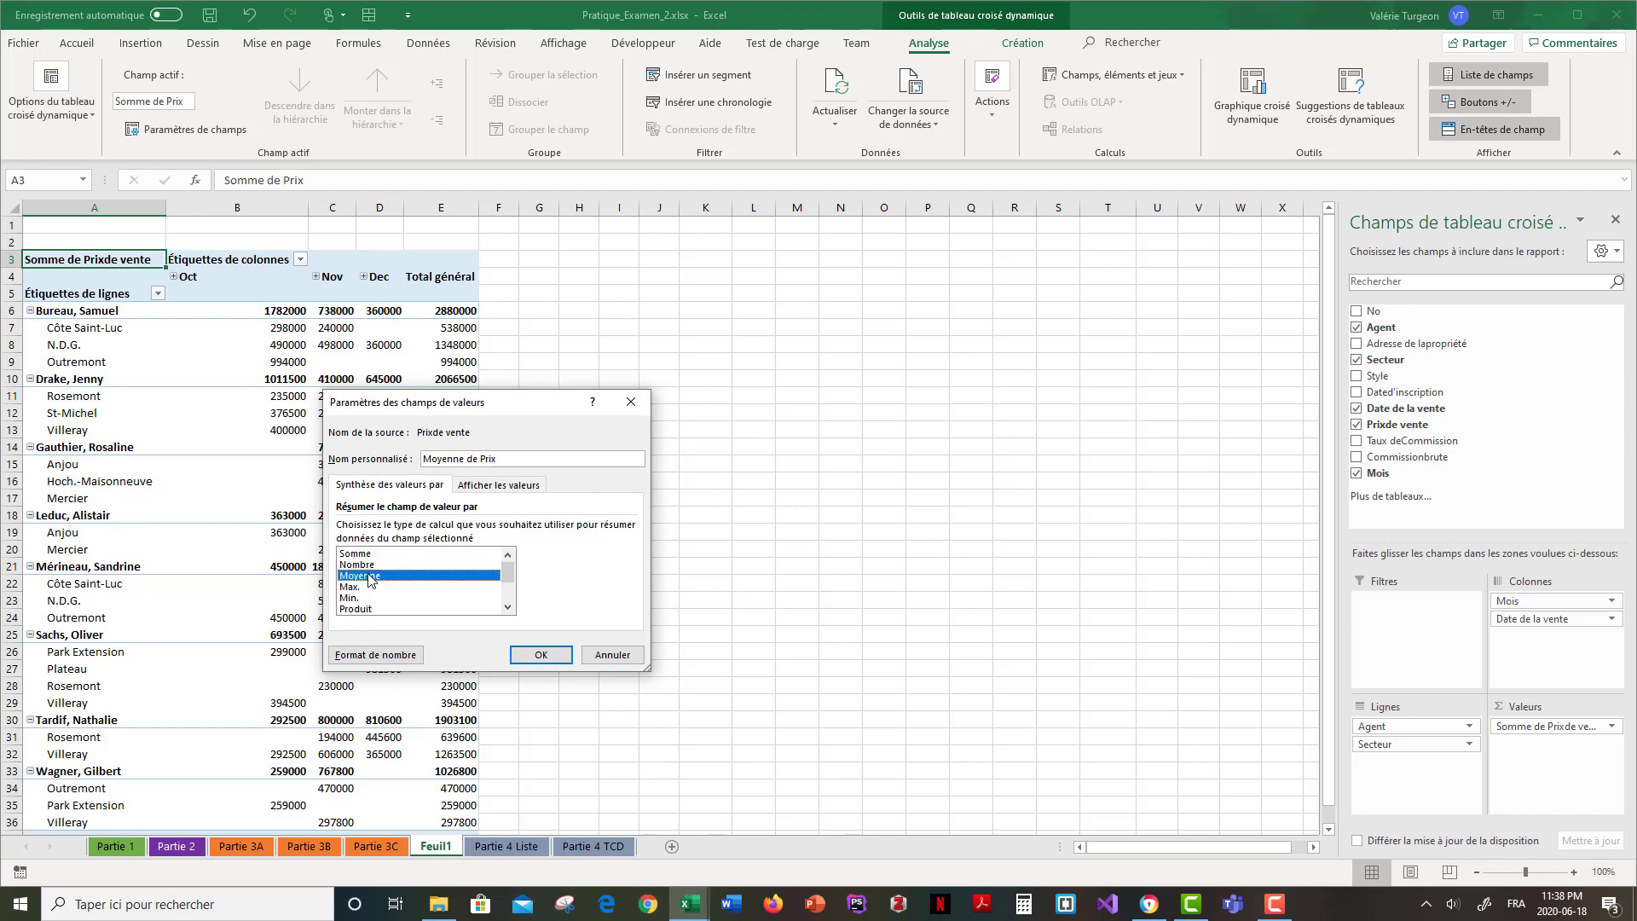
{"action": "left_click", "coordinate": [540, 656]}
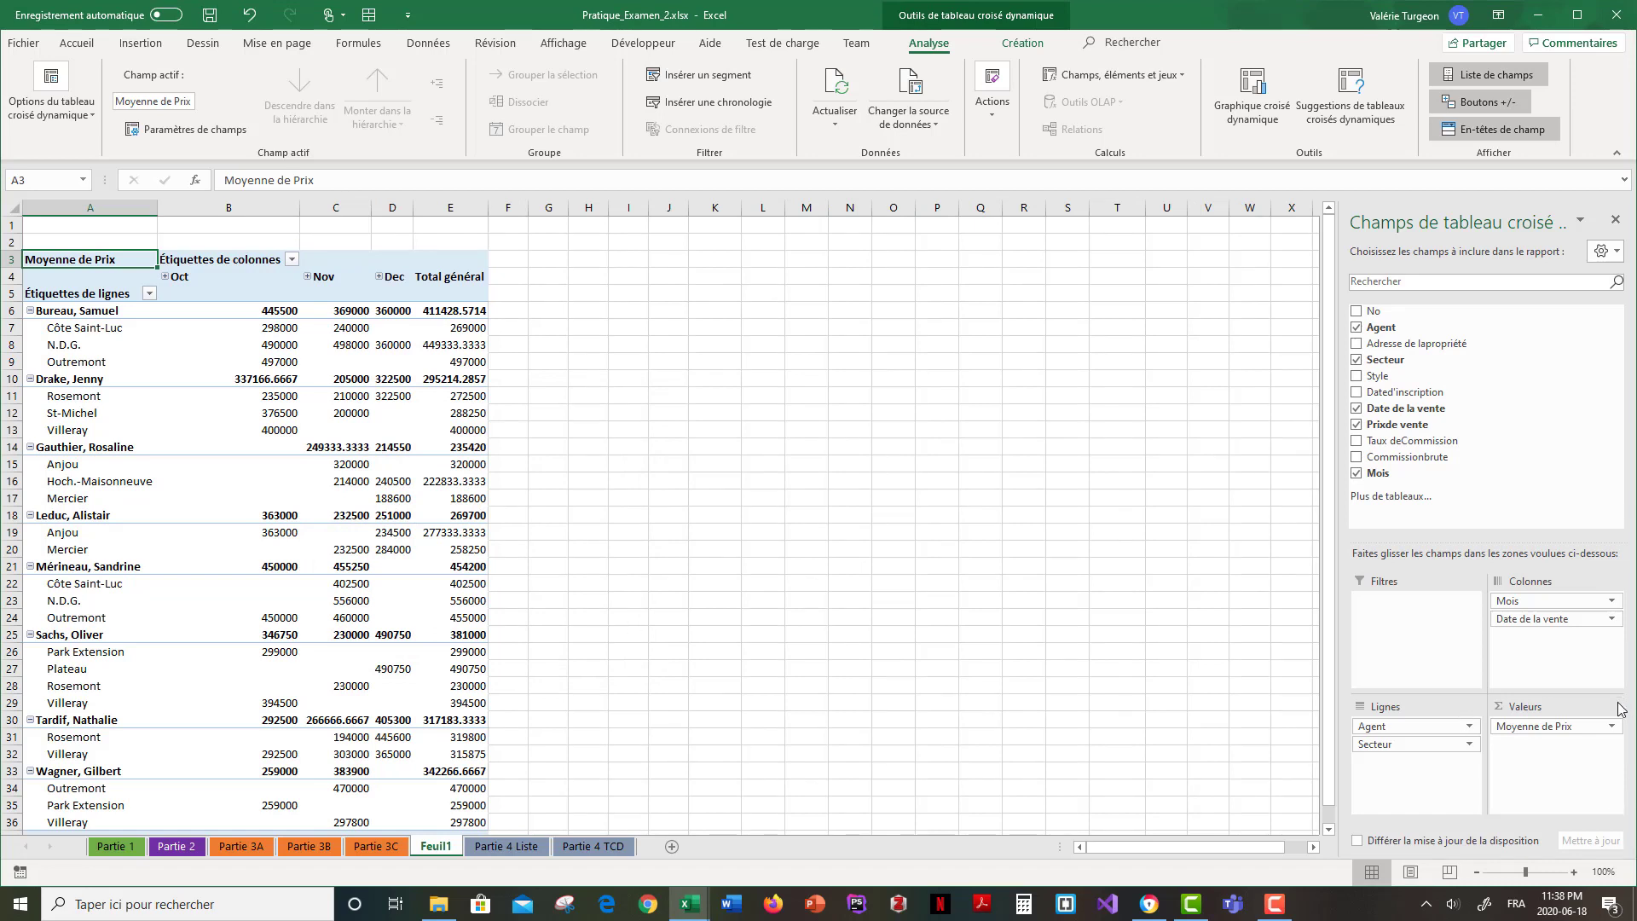
Format the Moyenne de Prix value field as Monétaire with 0 decimals and the $ symbol
{"action": "left_click", "coordinate": [1603, 727]}
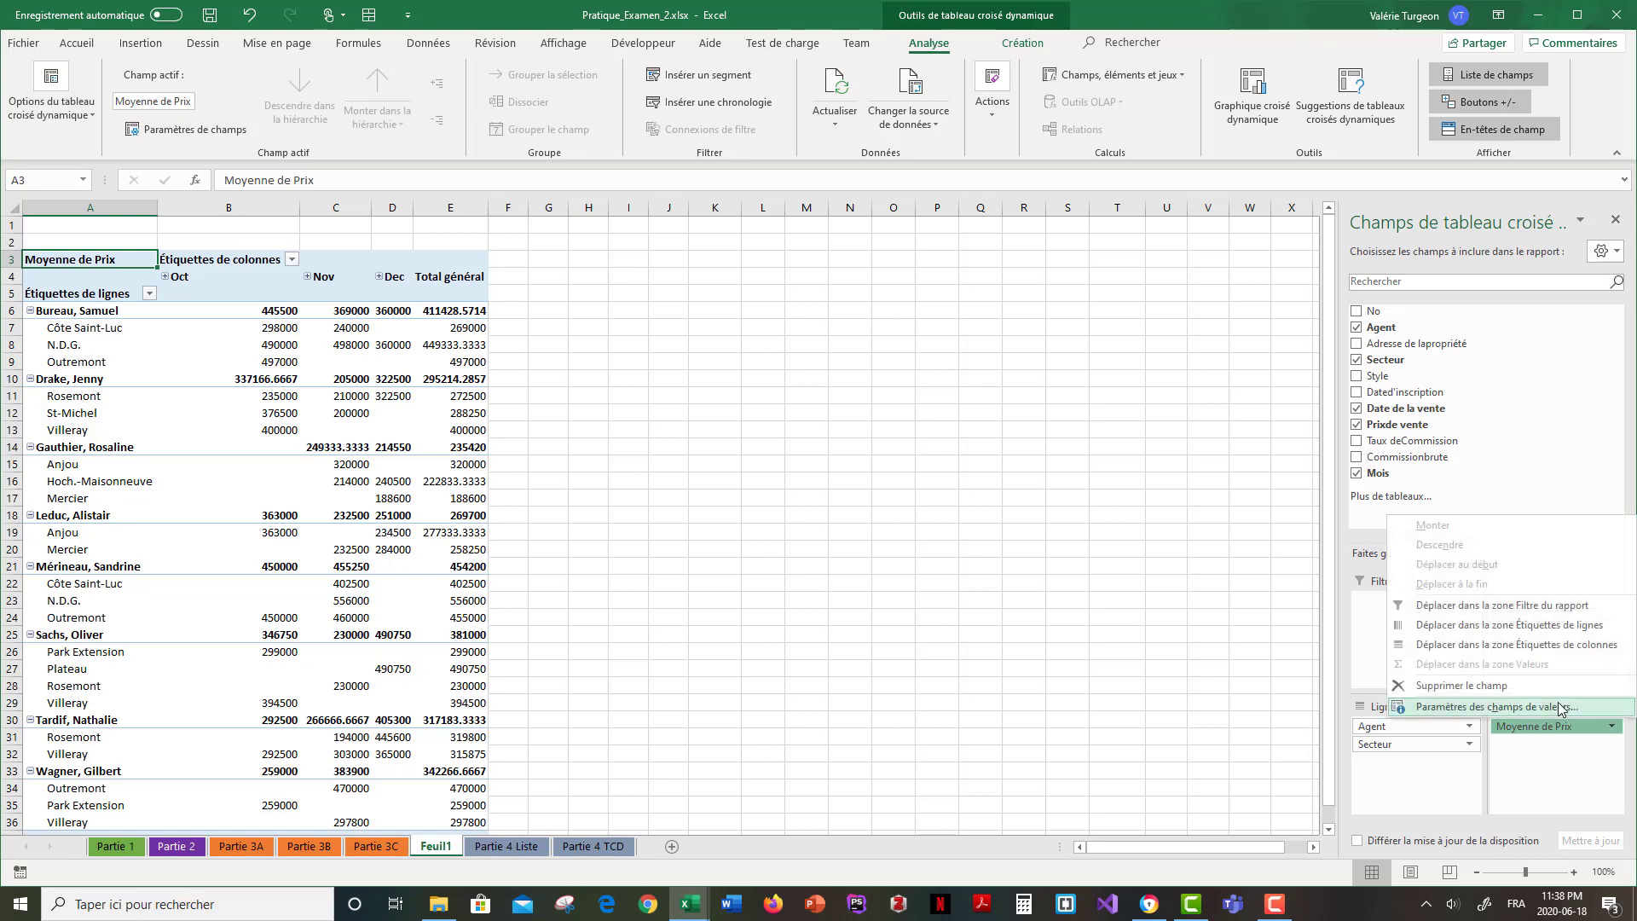
{"action": "left_click", "coordinate": [1560, 708]}
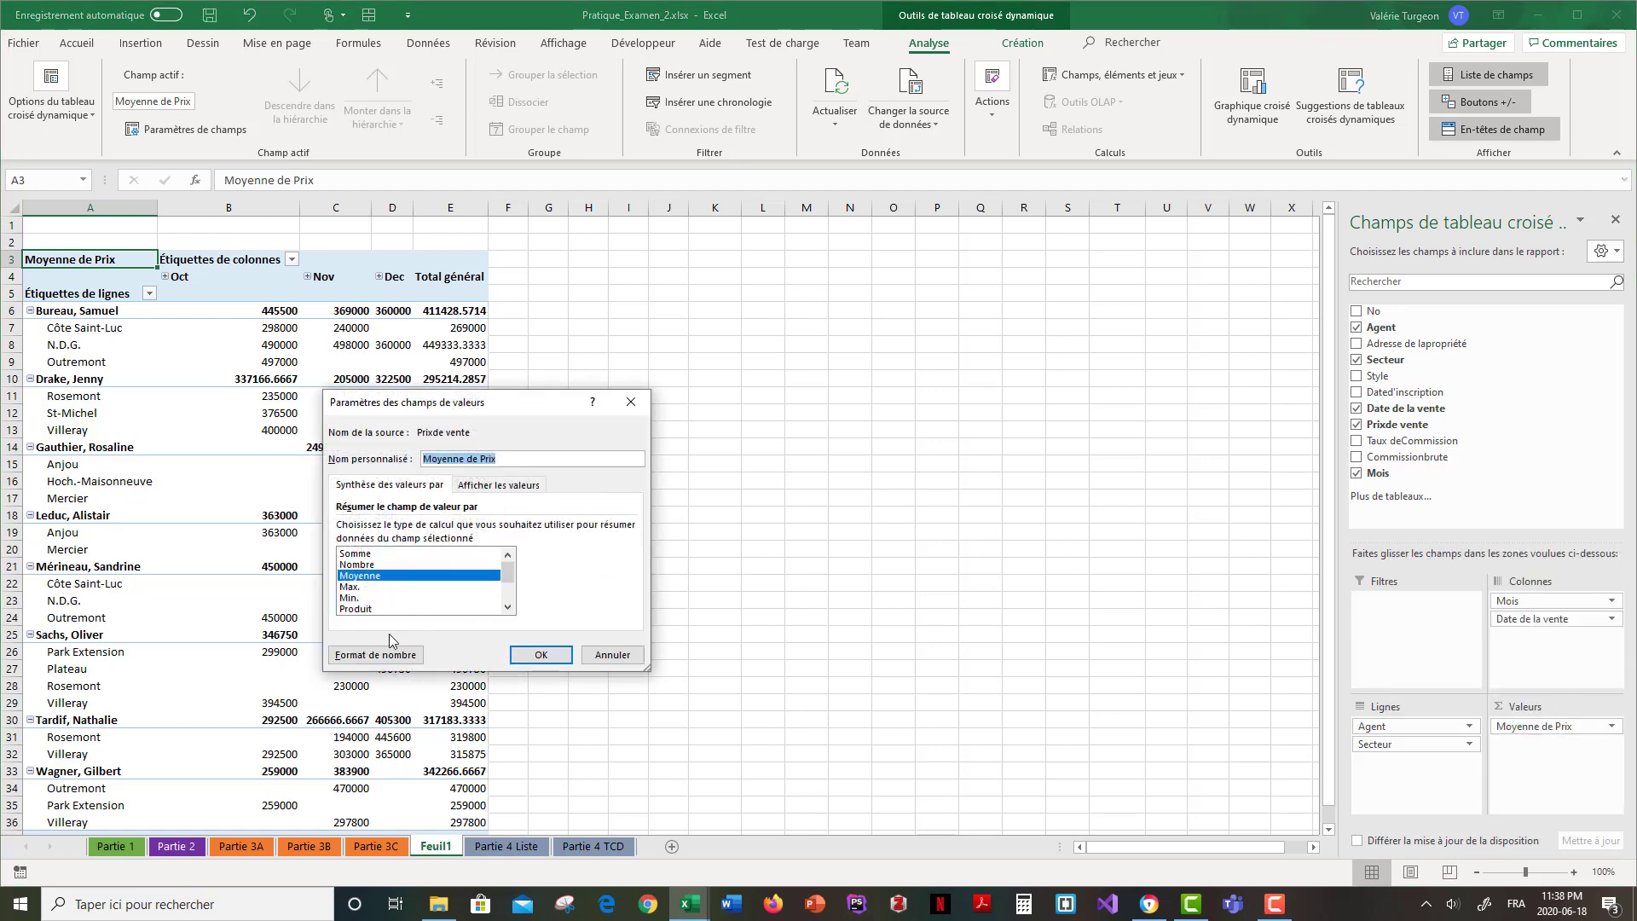
{"action": "left_click", "coordinate": [375, 655]}
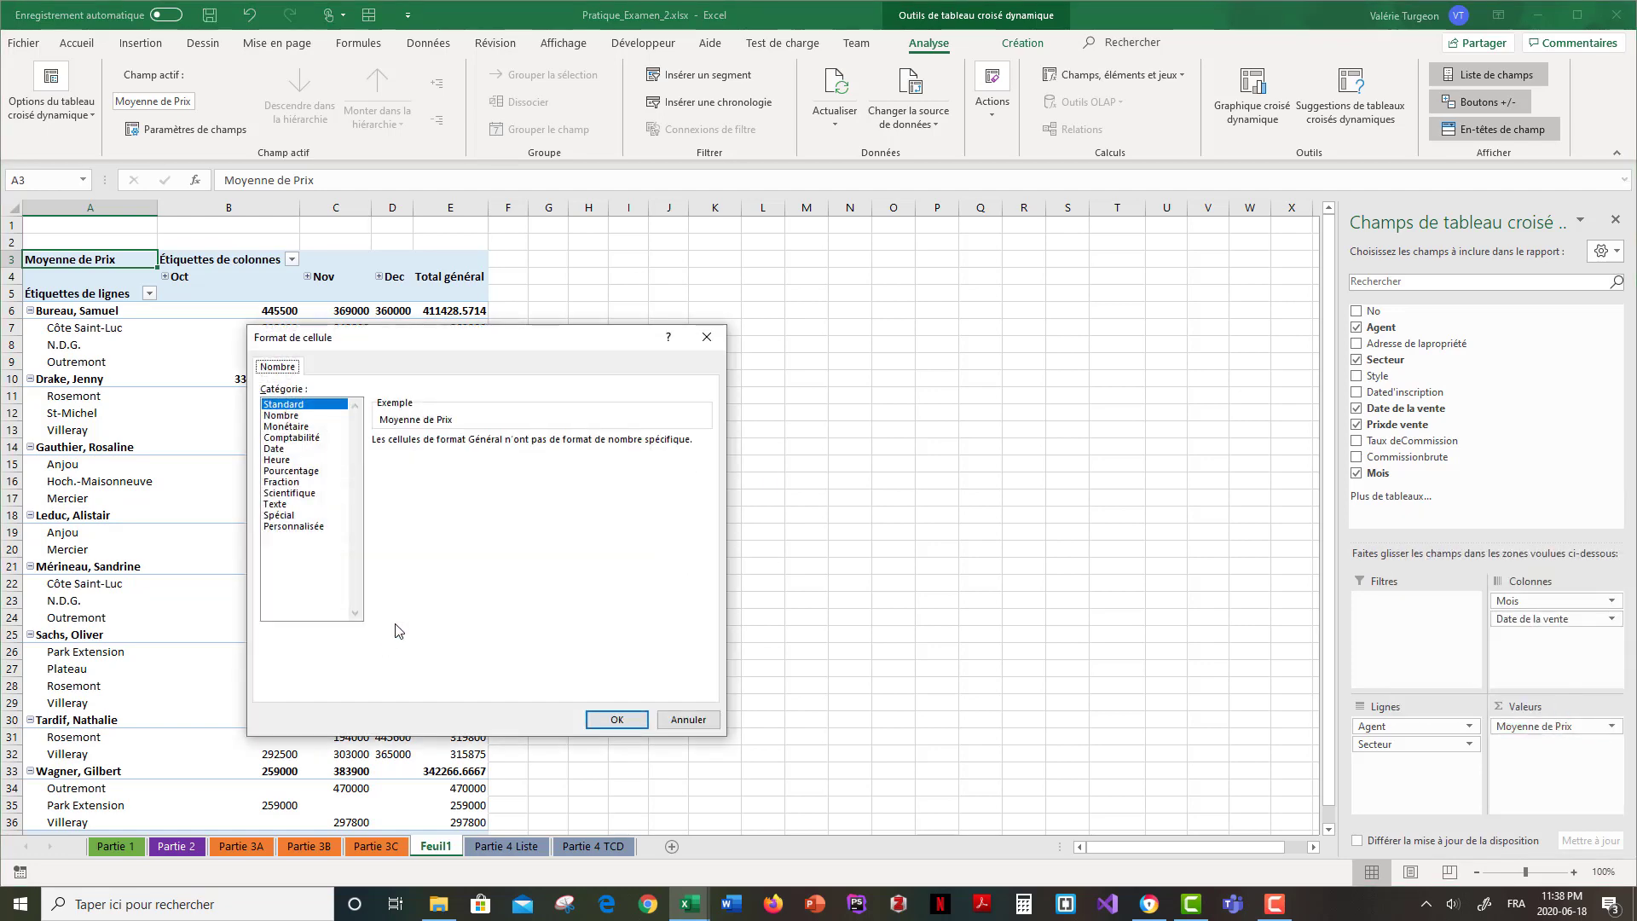
{"action": "left_click", "coordinate": [309, 427]}
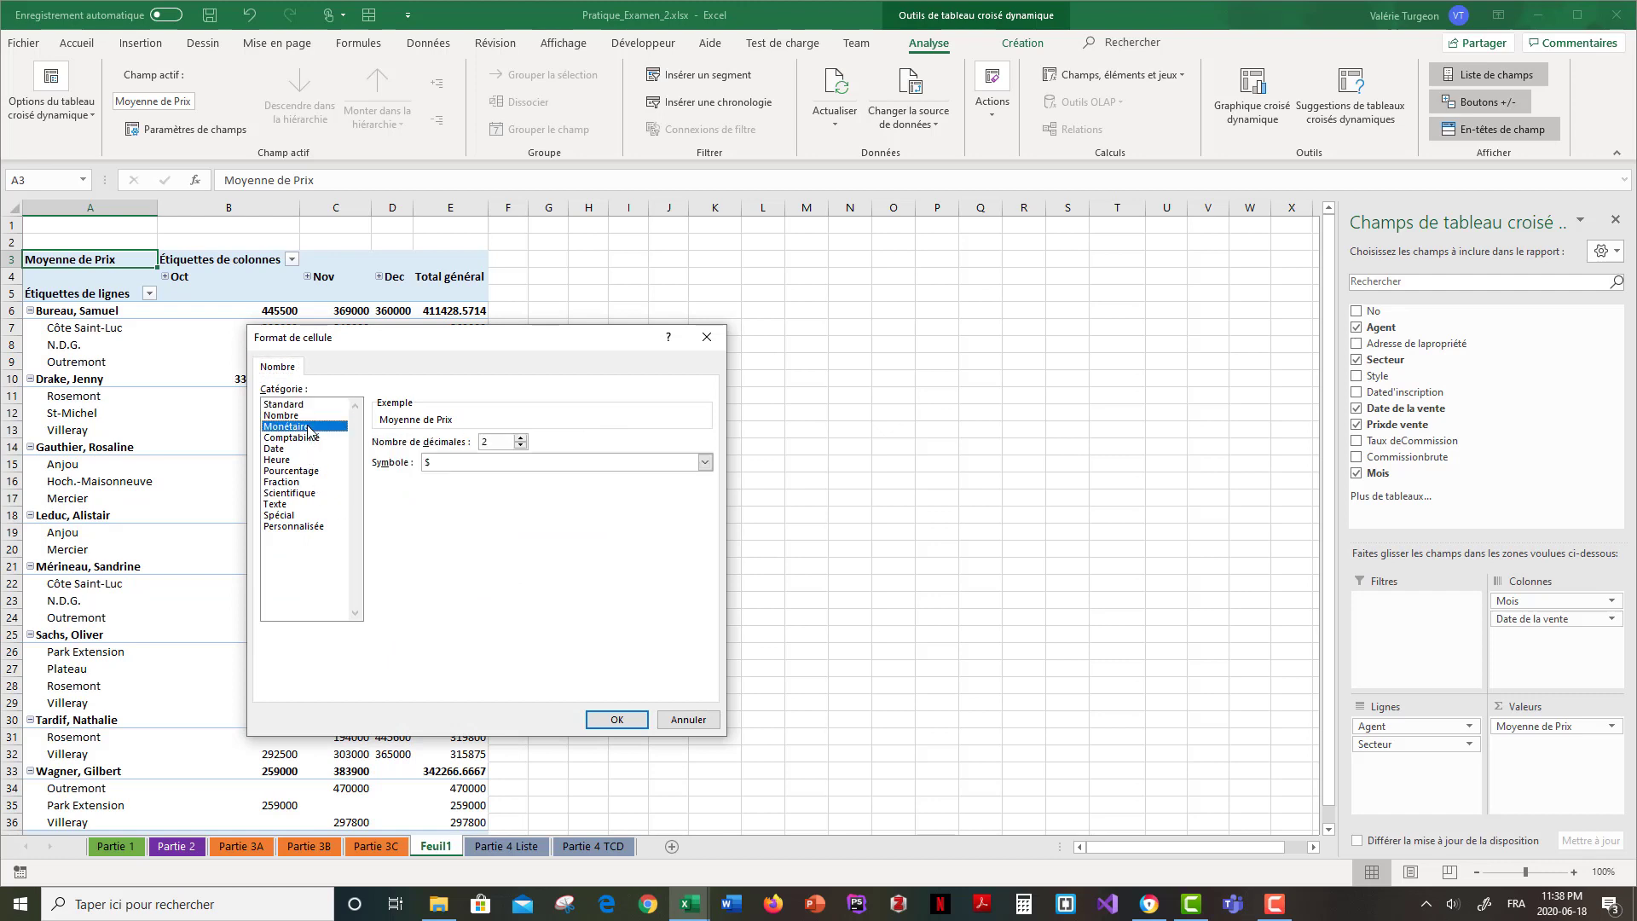
{"action": "left_click", "coordinate": [521, 446]}
{"action": "left_click", "coordinate": [520, 447]}
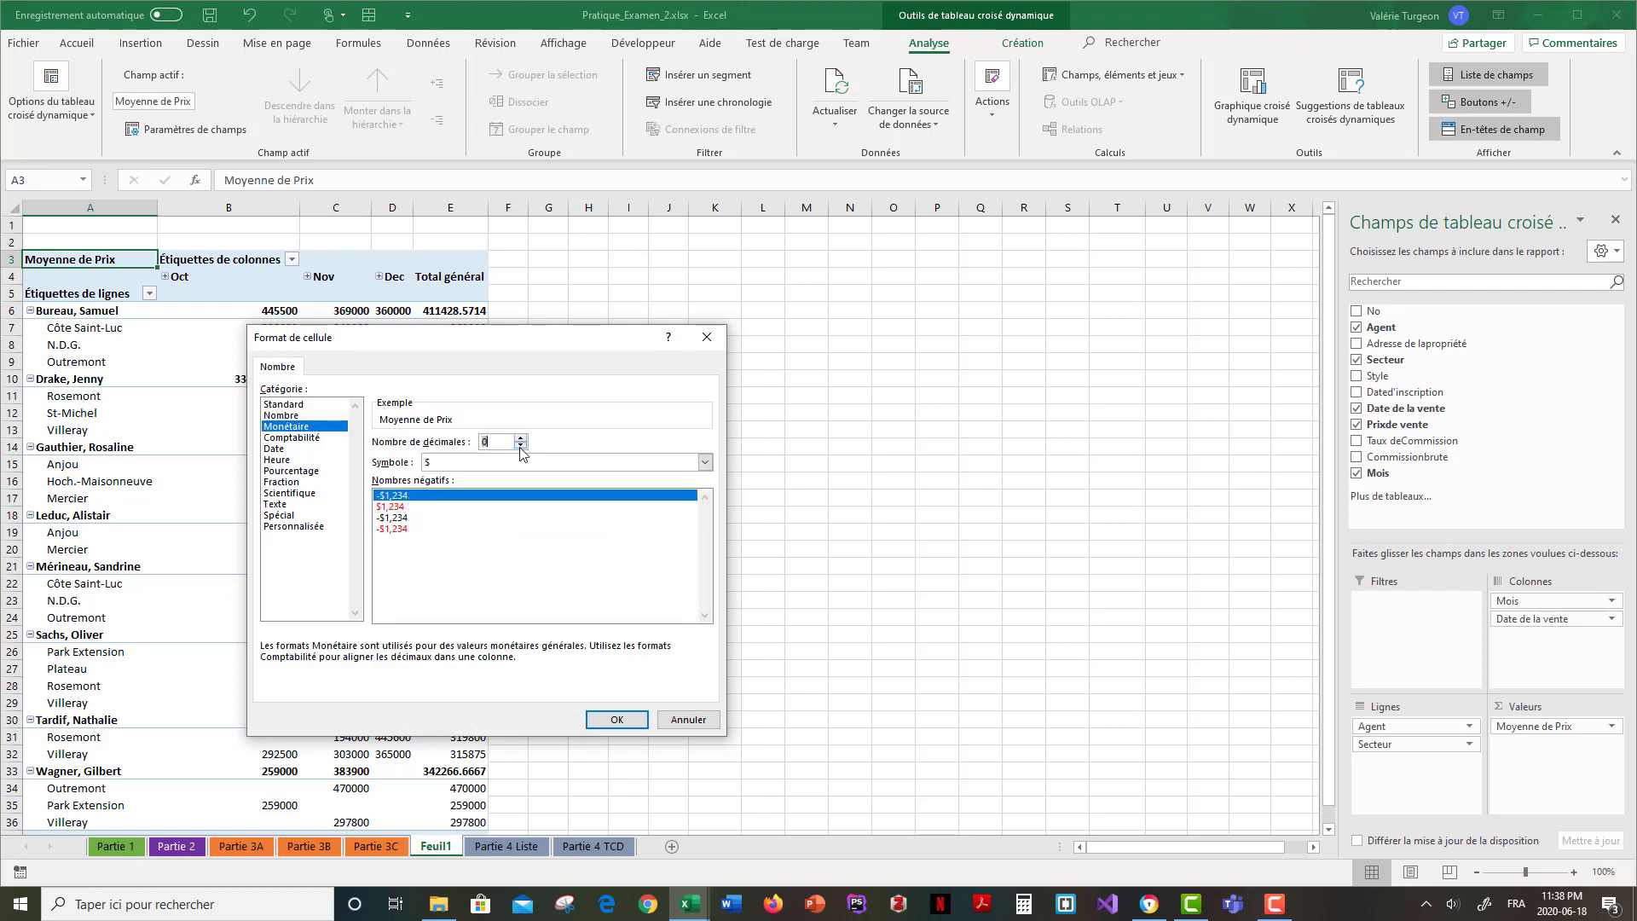
{"action": "left_click", "coordinate": [618, 721]}
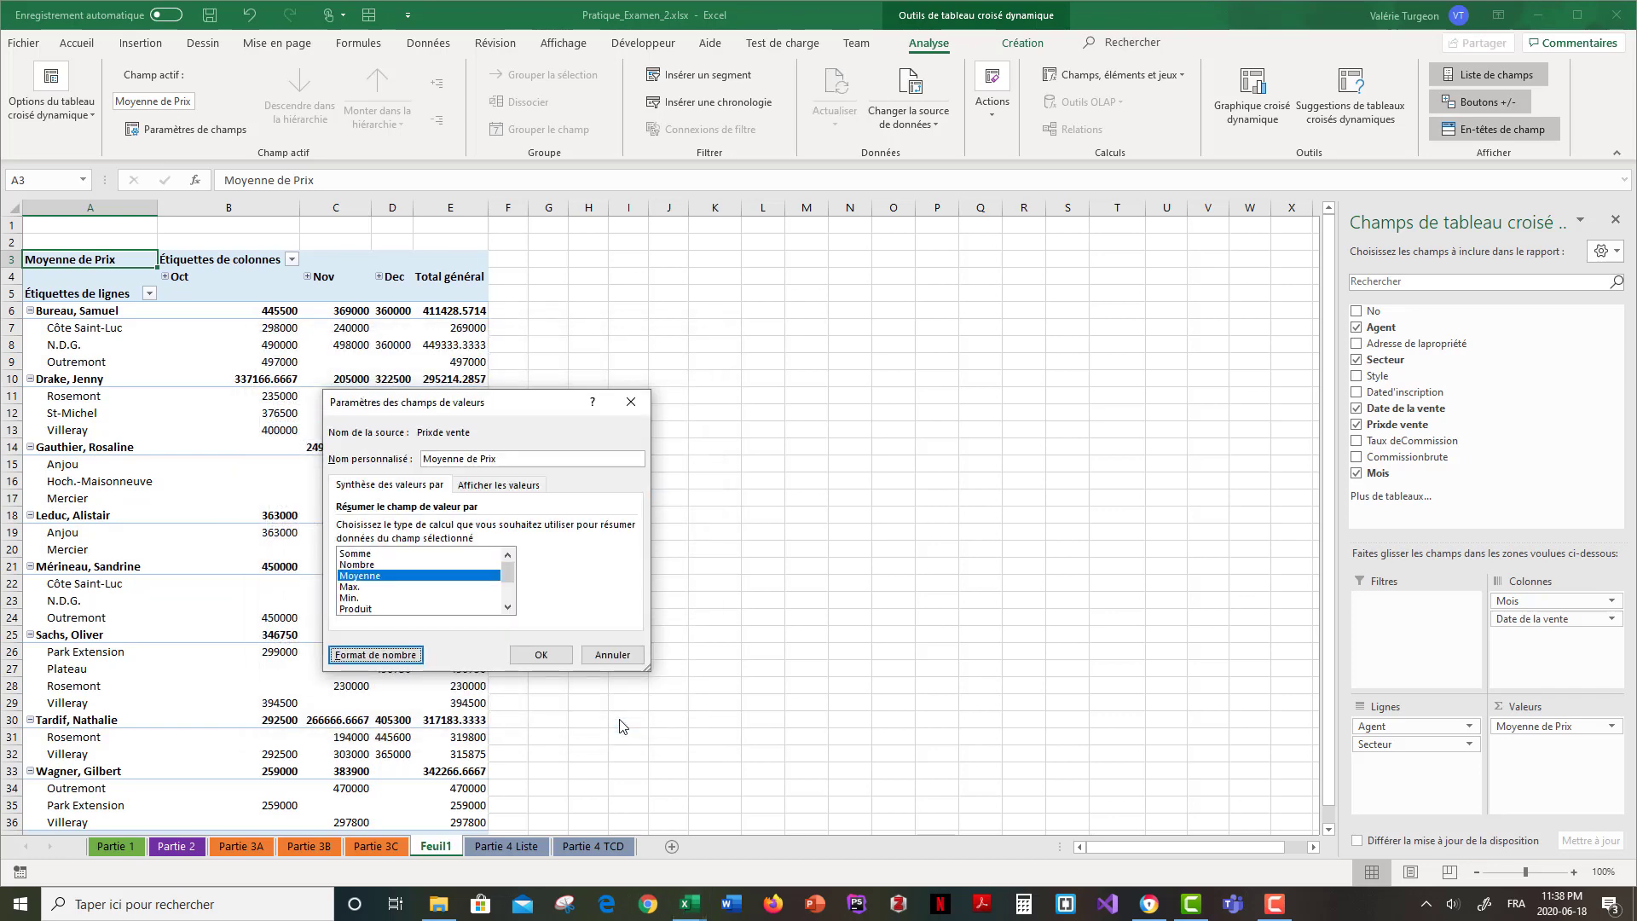
{"action": "left_click", "coordinate": [556, 660]}
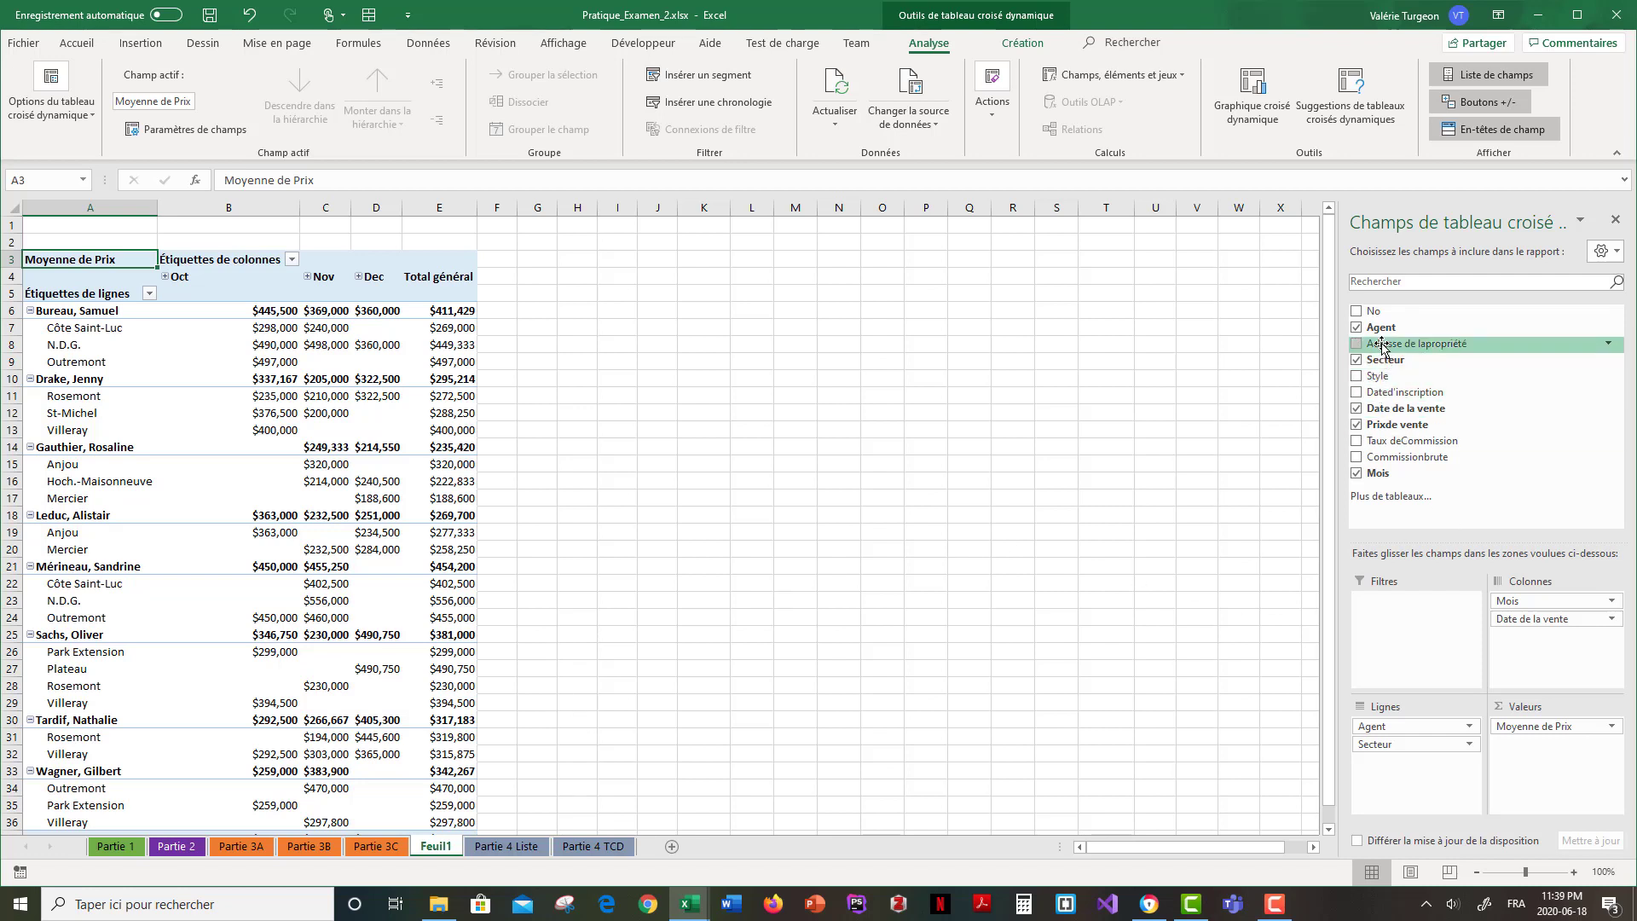
Add the No field to the pivot table's values and summarize it by Nombre
{"action": "left_click_drag", "start_coordinate": [1373, 312], "coordinate": [1575, 785]}
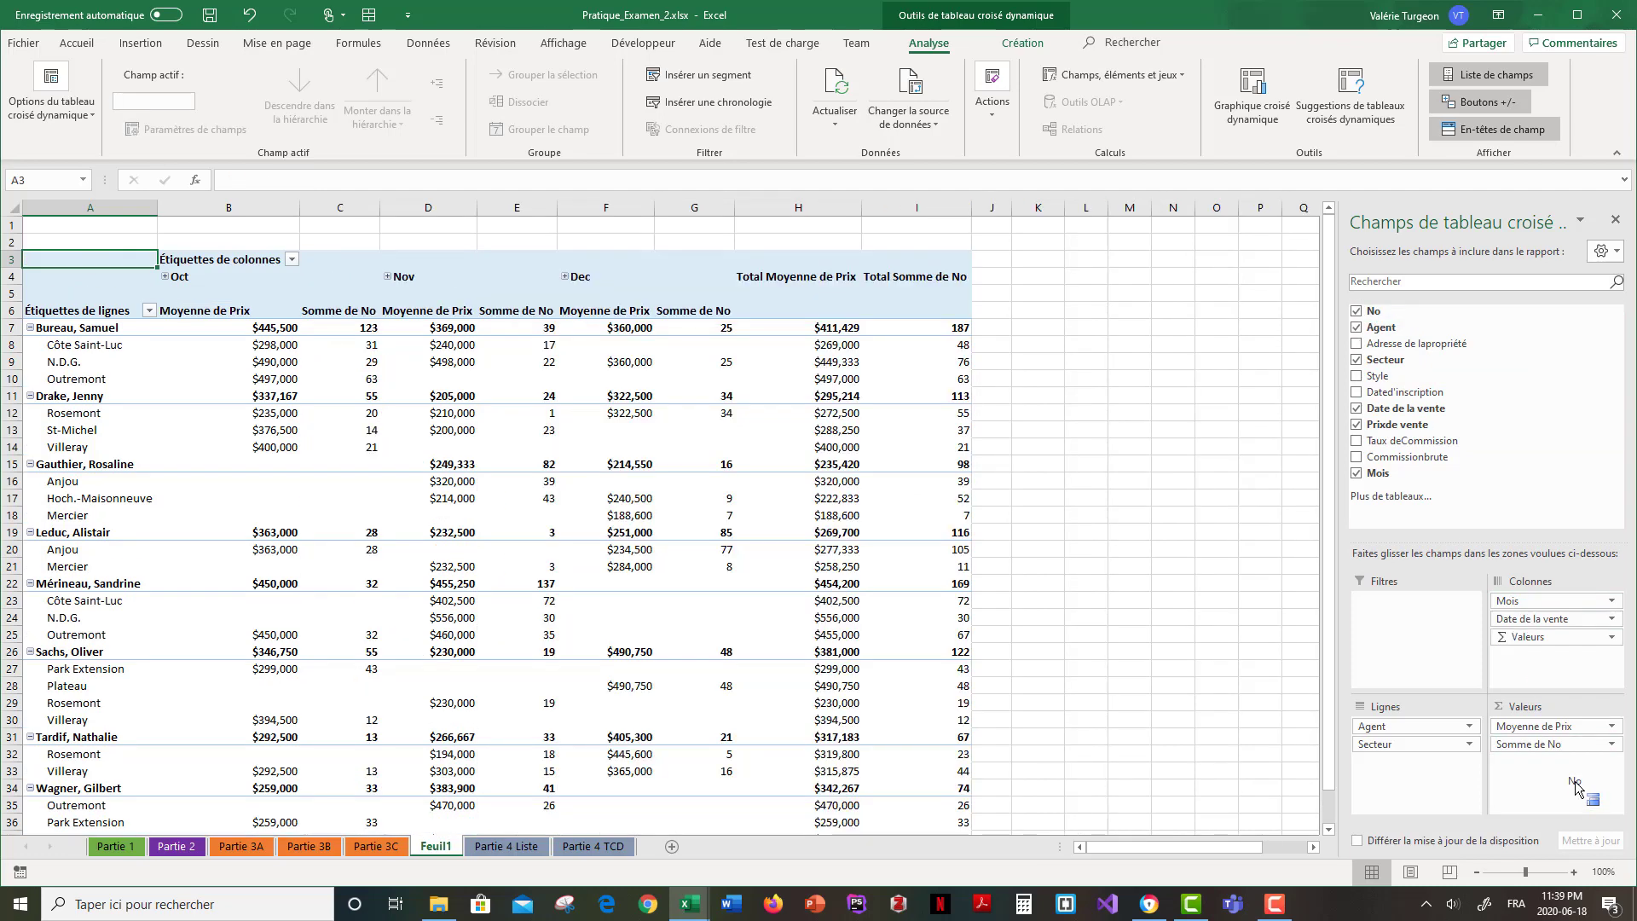
{"action": "left_click", "coordinate": [1612, 744]}
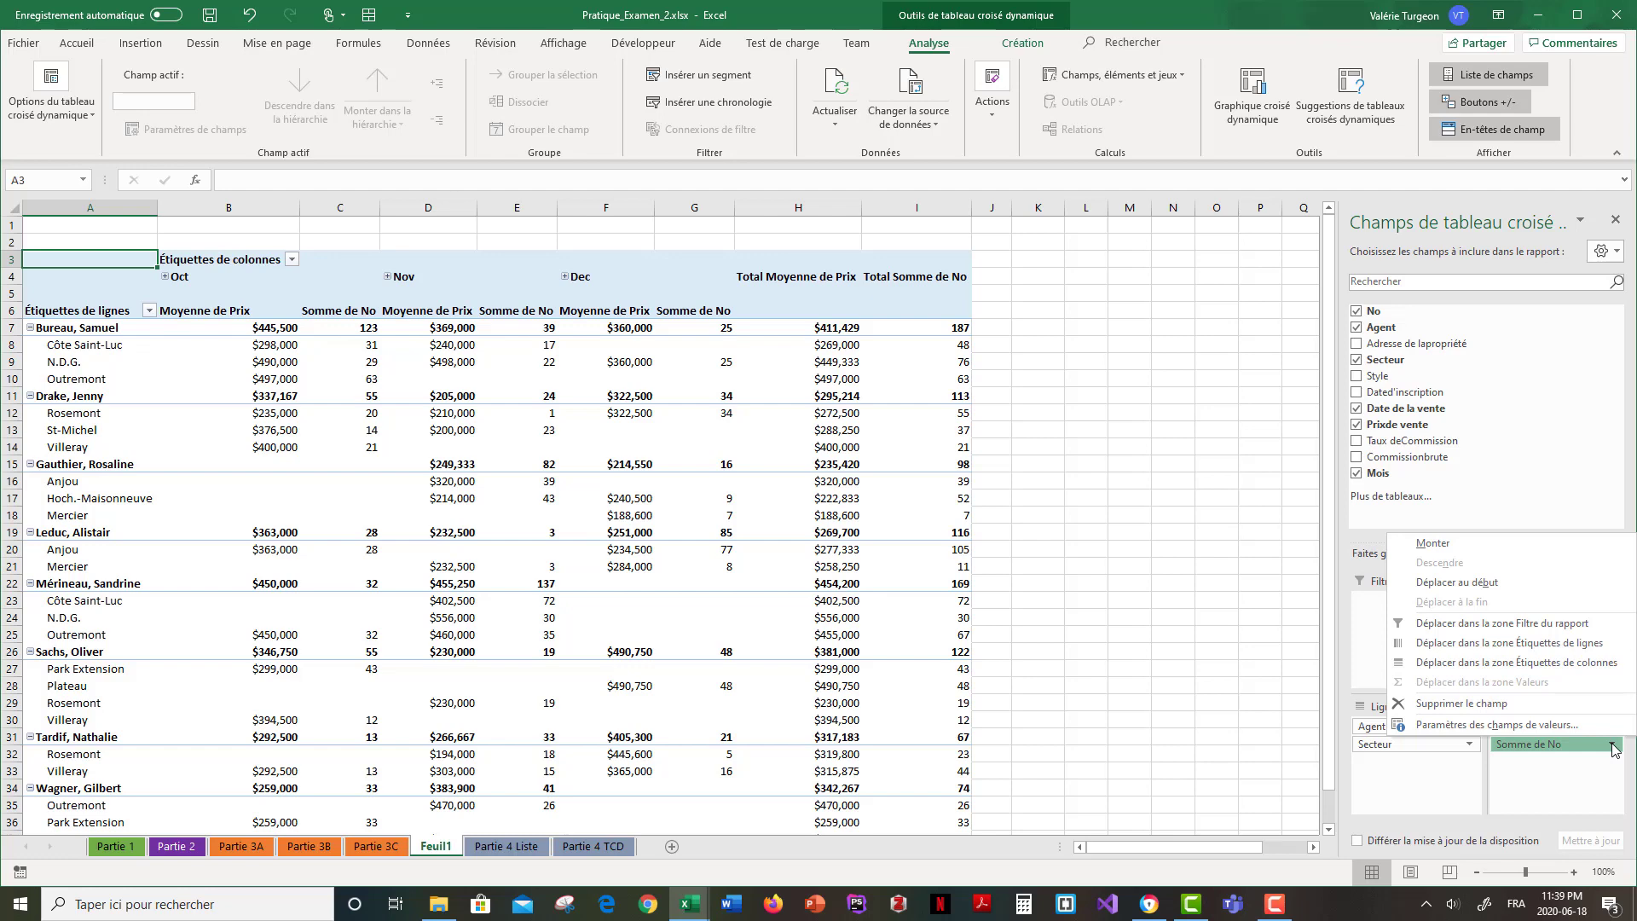
{"action": "left_click", "coordinate": [1511, 730]}
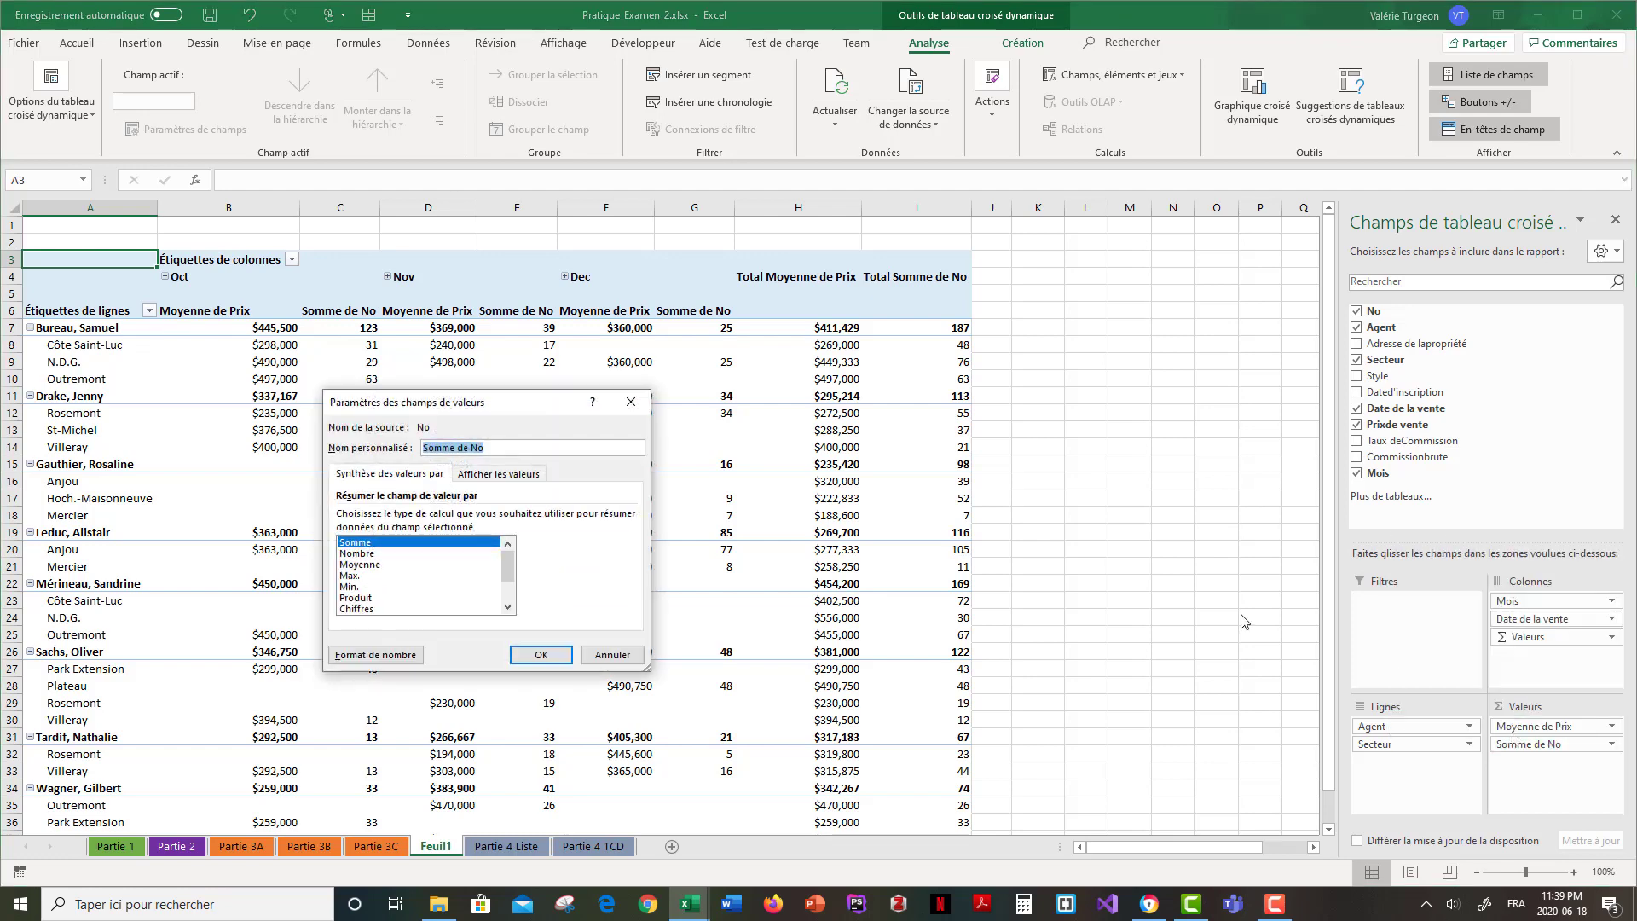
{"action": "left_click", "coordinate": [358, 555]}
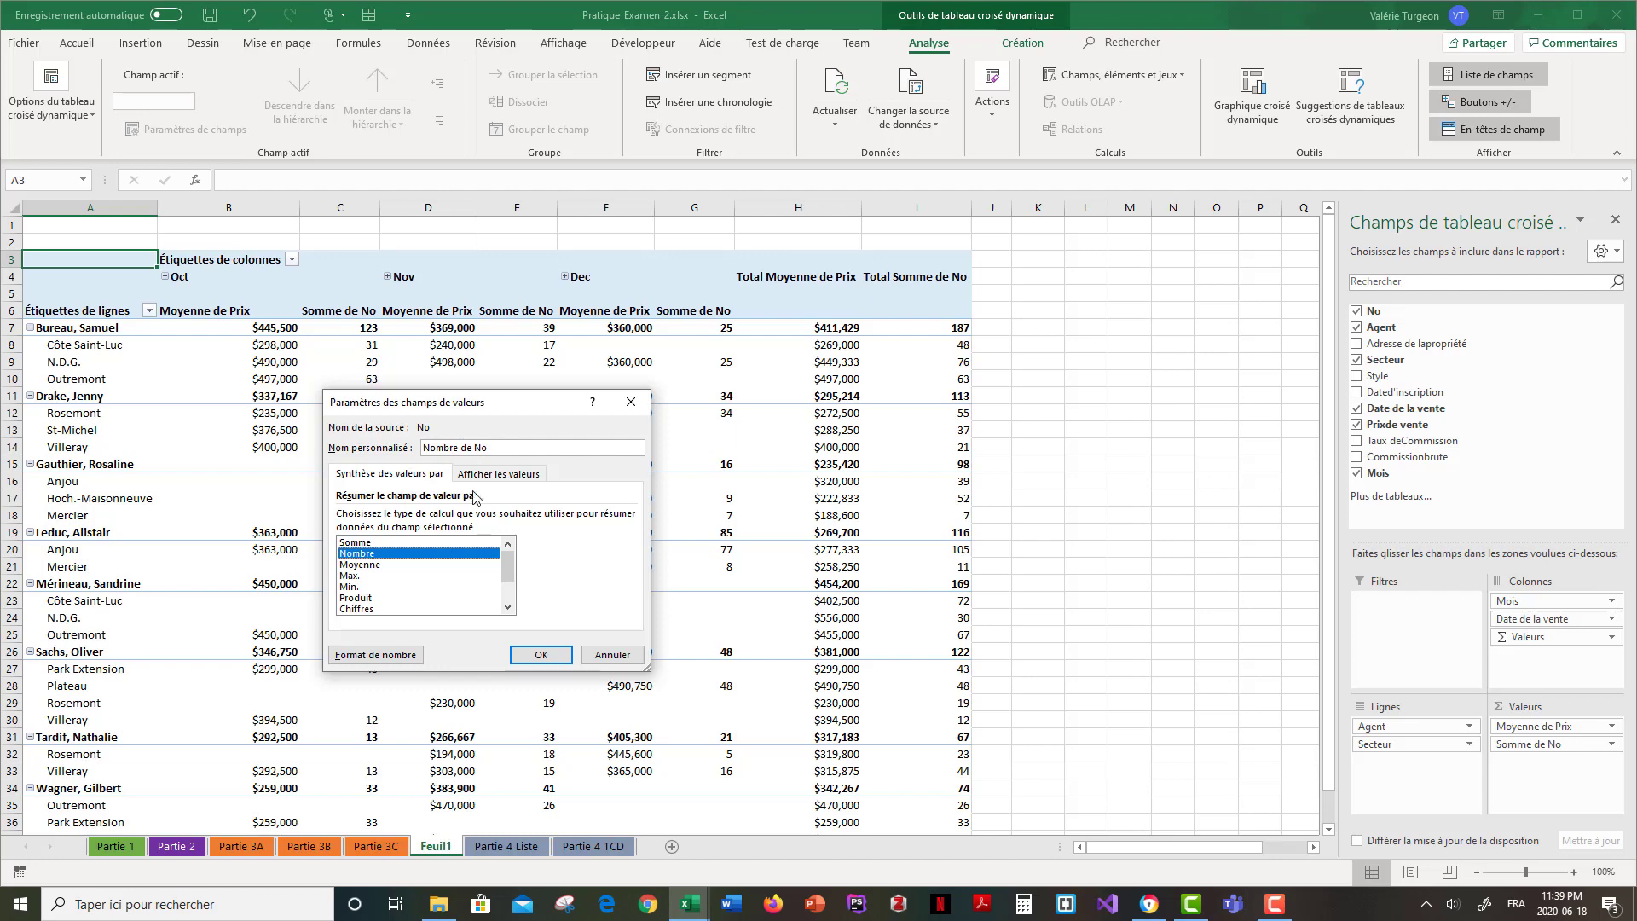
{"action": "left_click", "coordinate": [538, 655]}
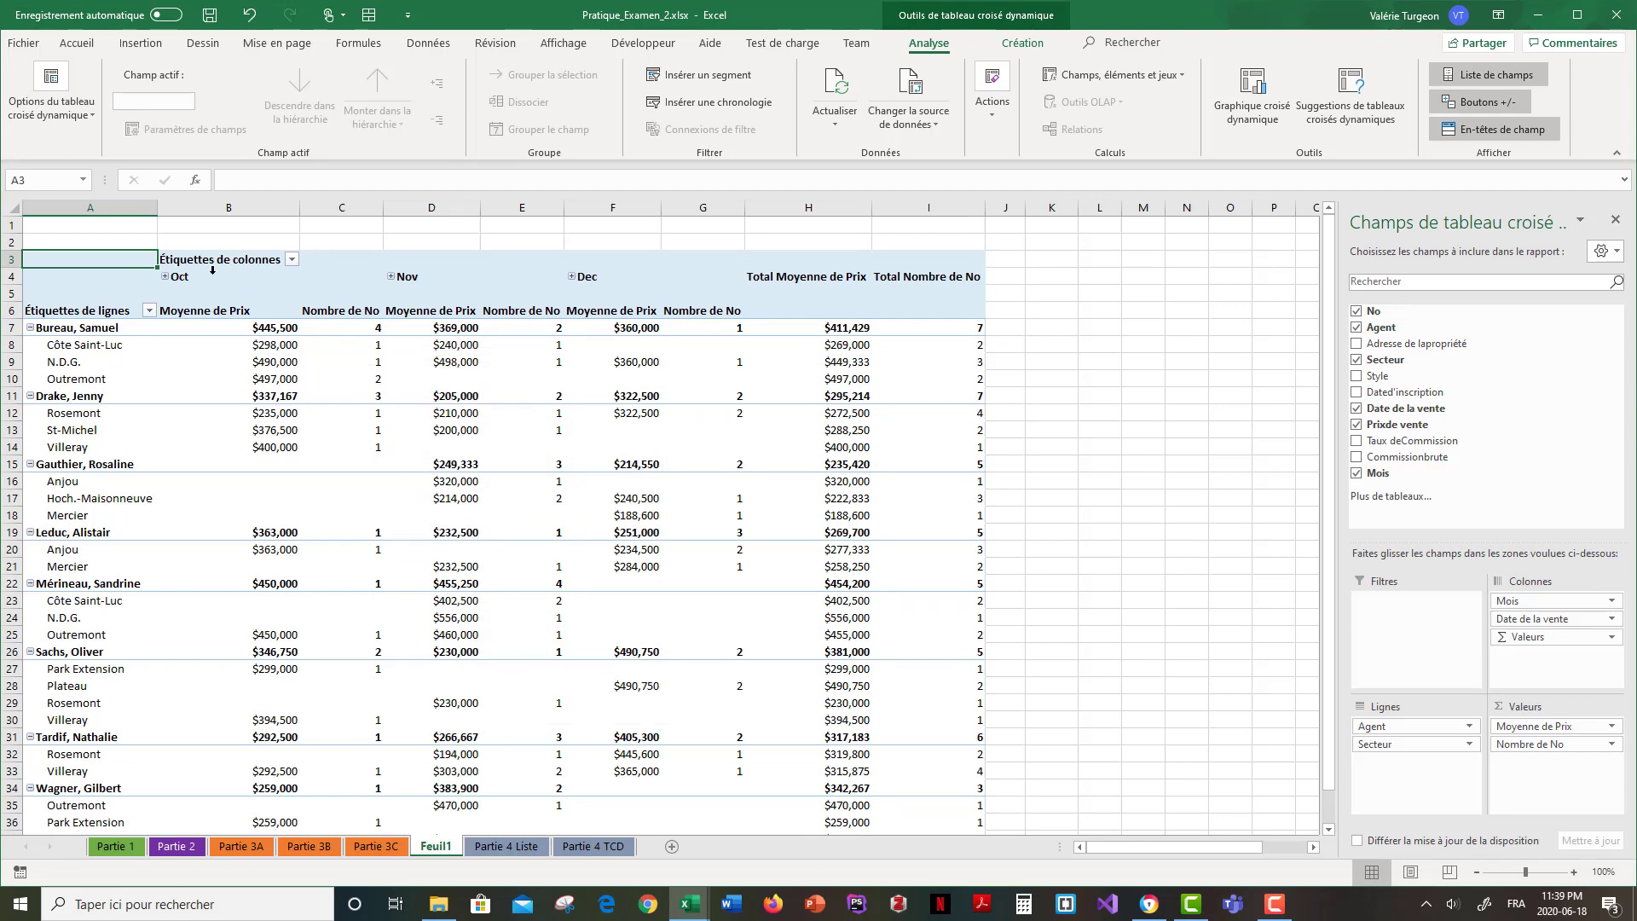
Group the pivot table's sale dates by Mois only, removing the Jours grouping
{"action": "left_click", "coordinate": [194, 276]}
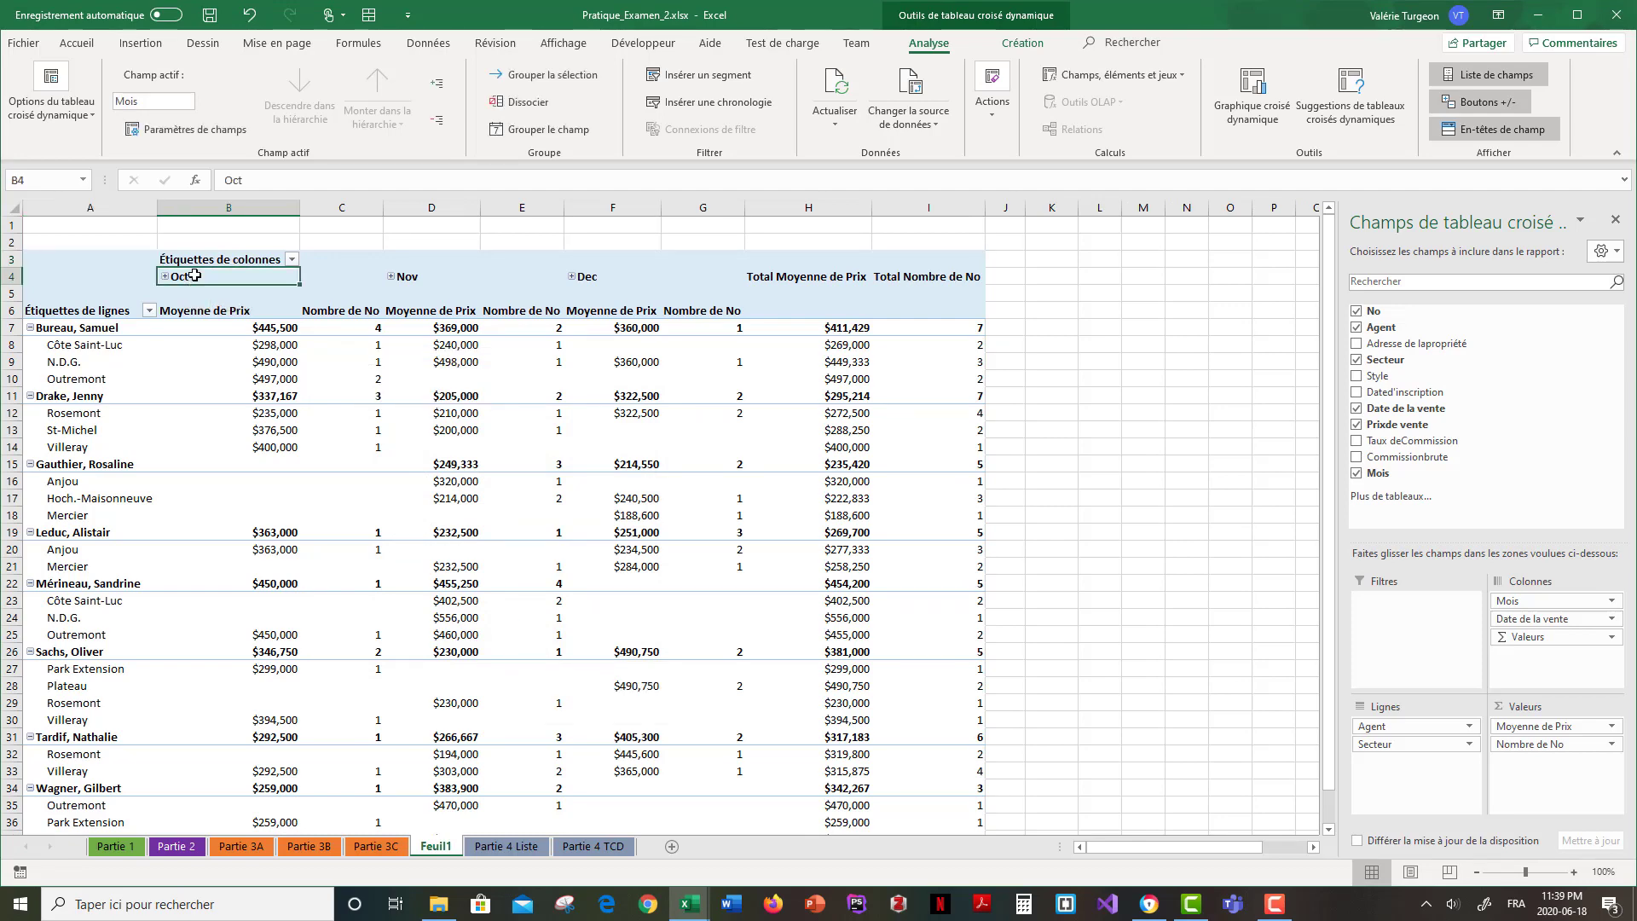
{"action": "right_click", "coordinate": [194, 275]}
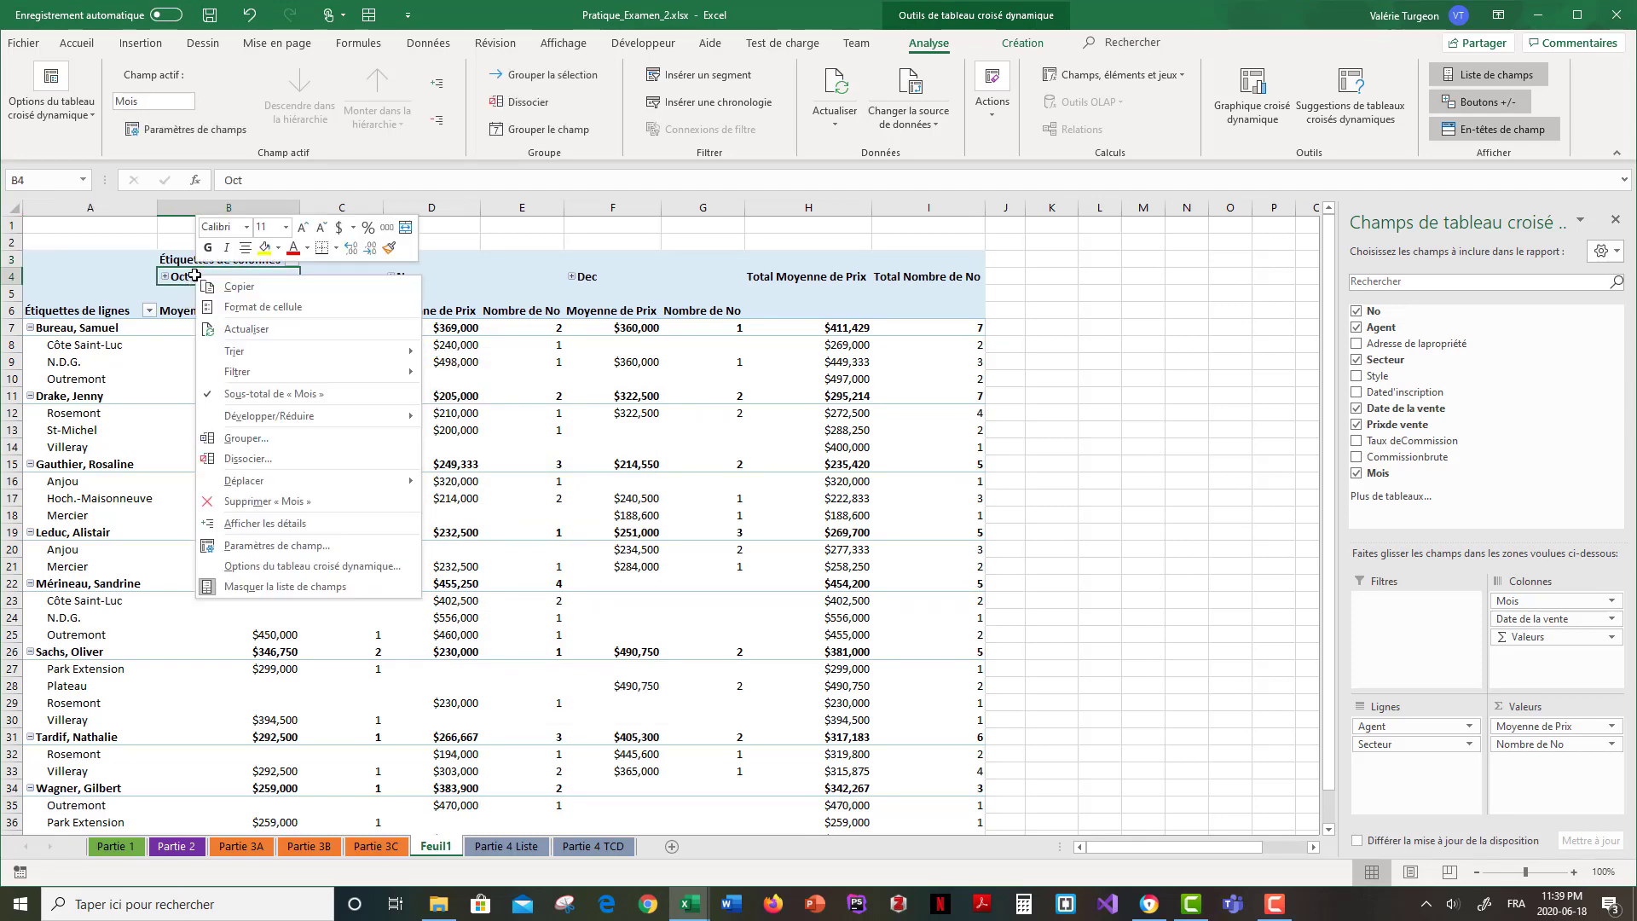
{"action": "left_click", "coordinate": [317, 438]}
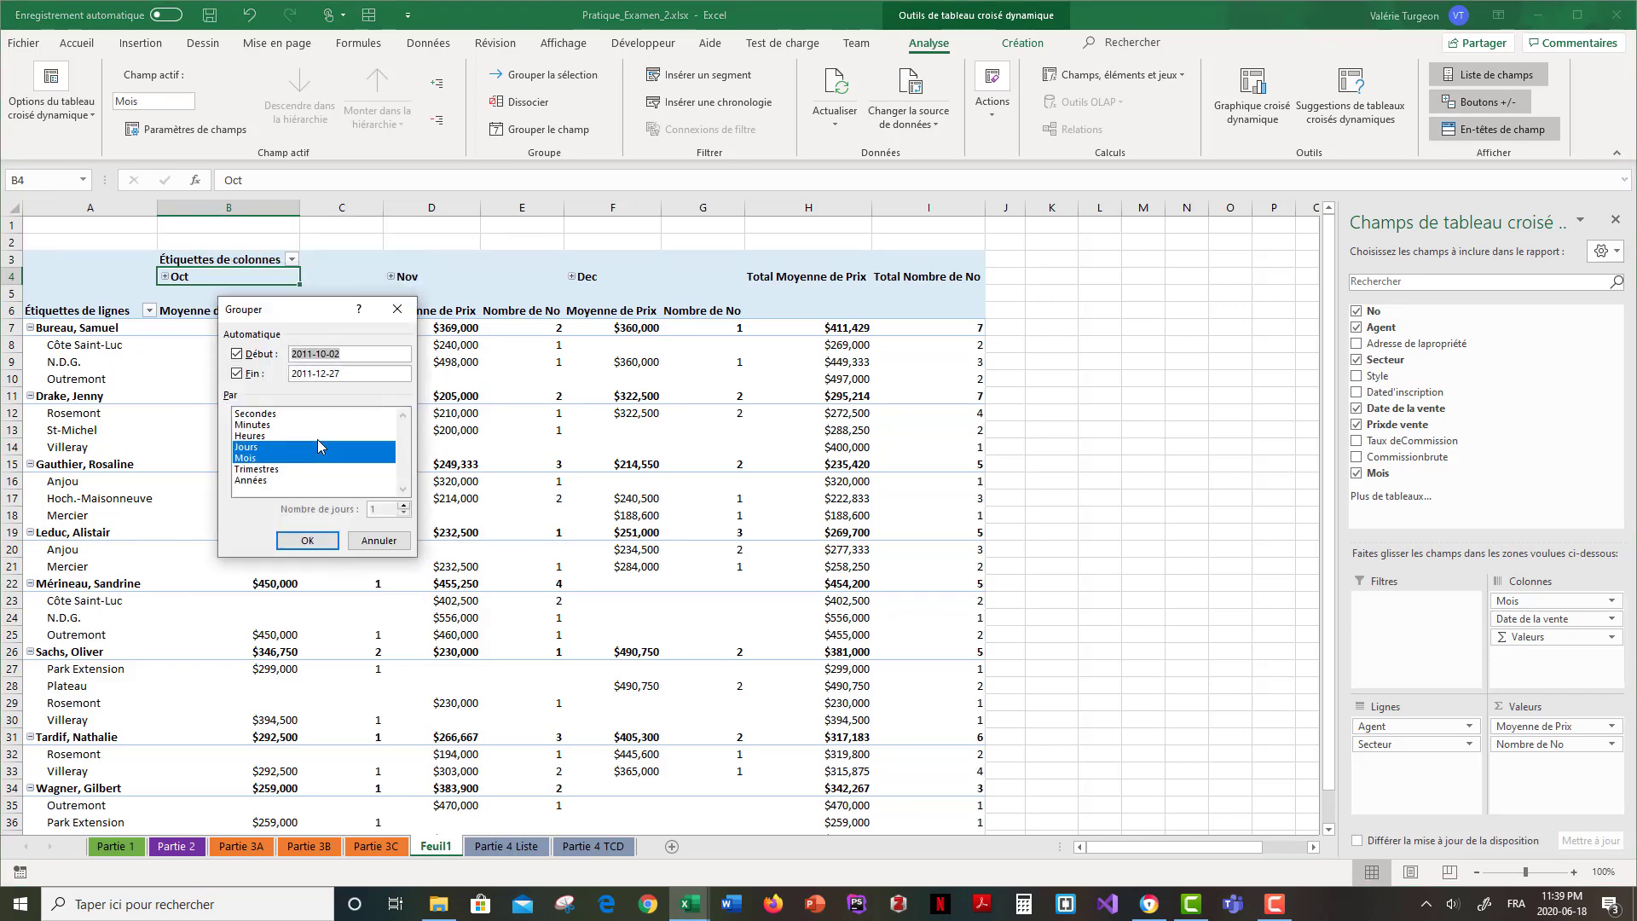
{"action": "left_click", "coordinate": [269, 448]}
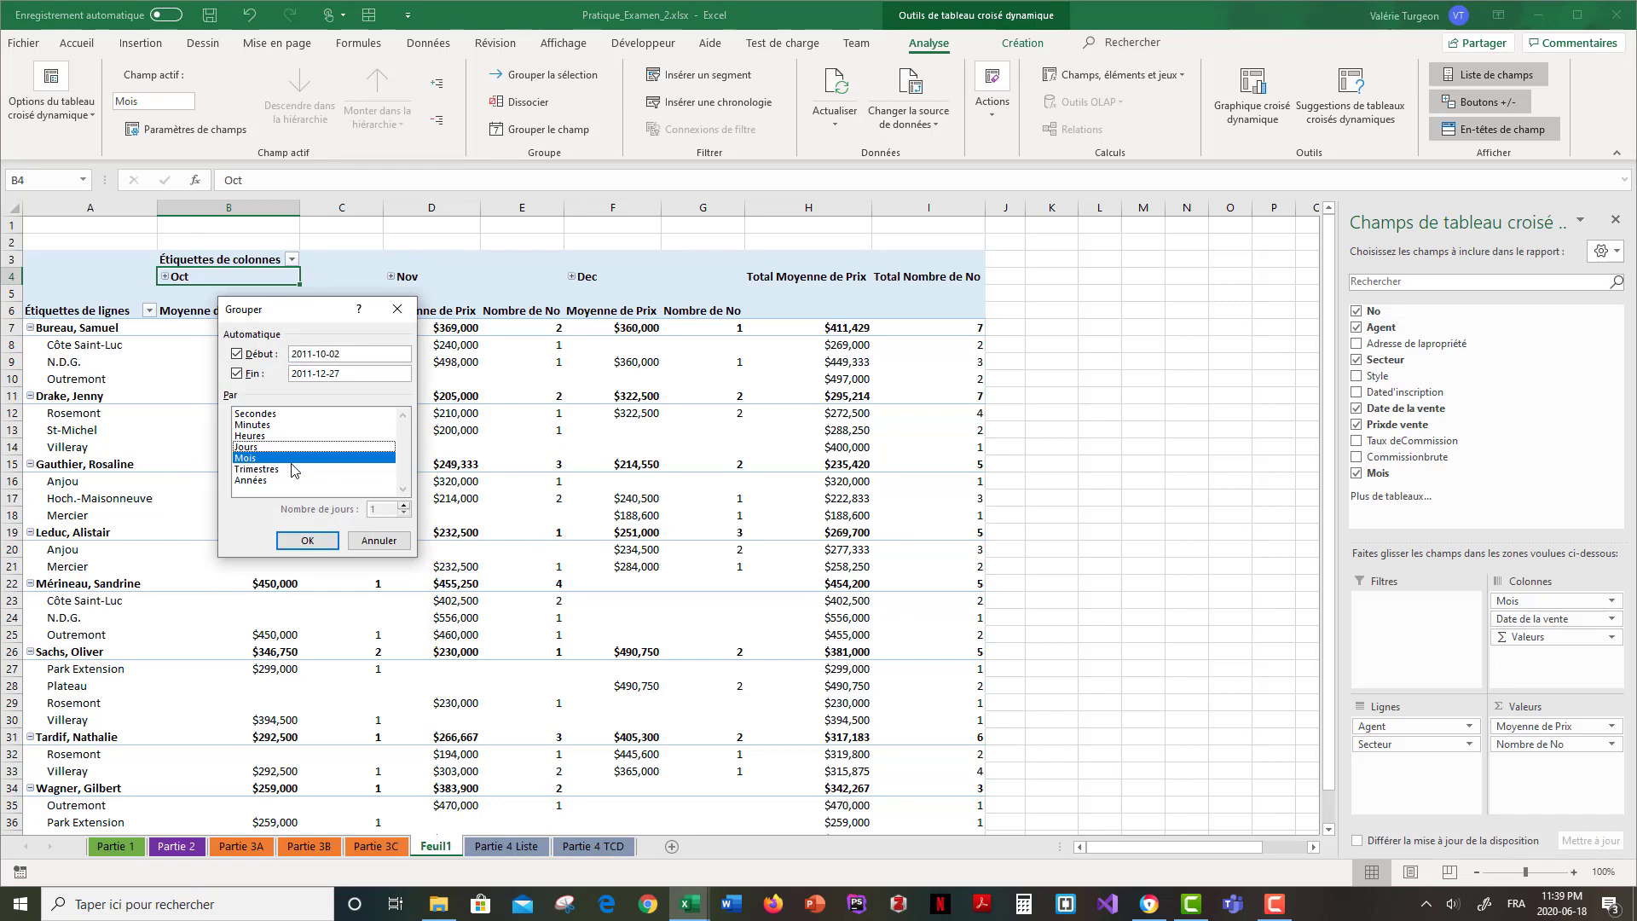
{"action": "left_click", "coordinate": [305, 542]}
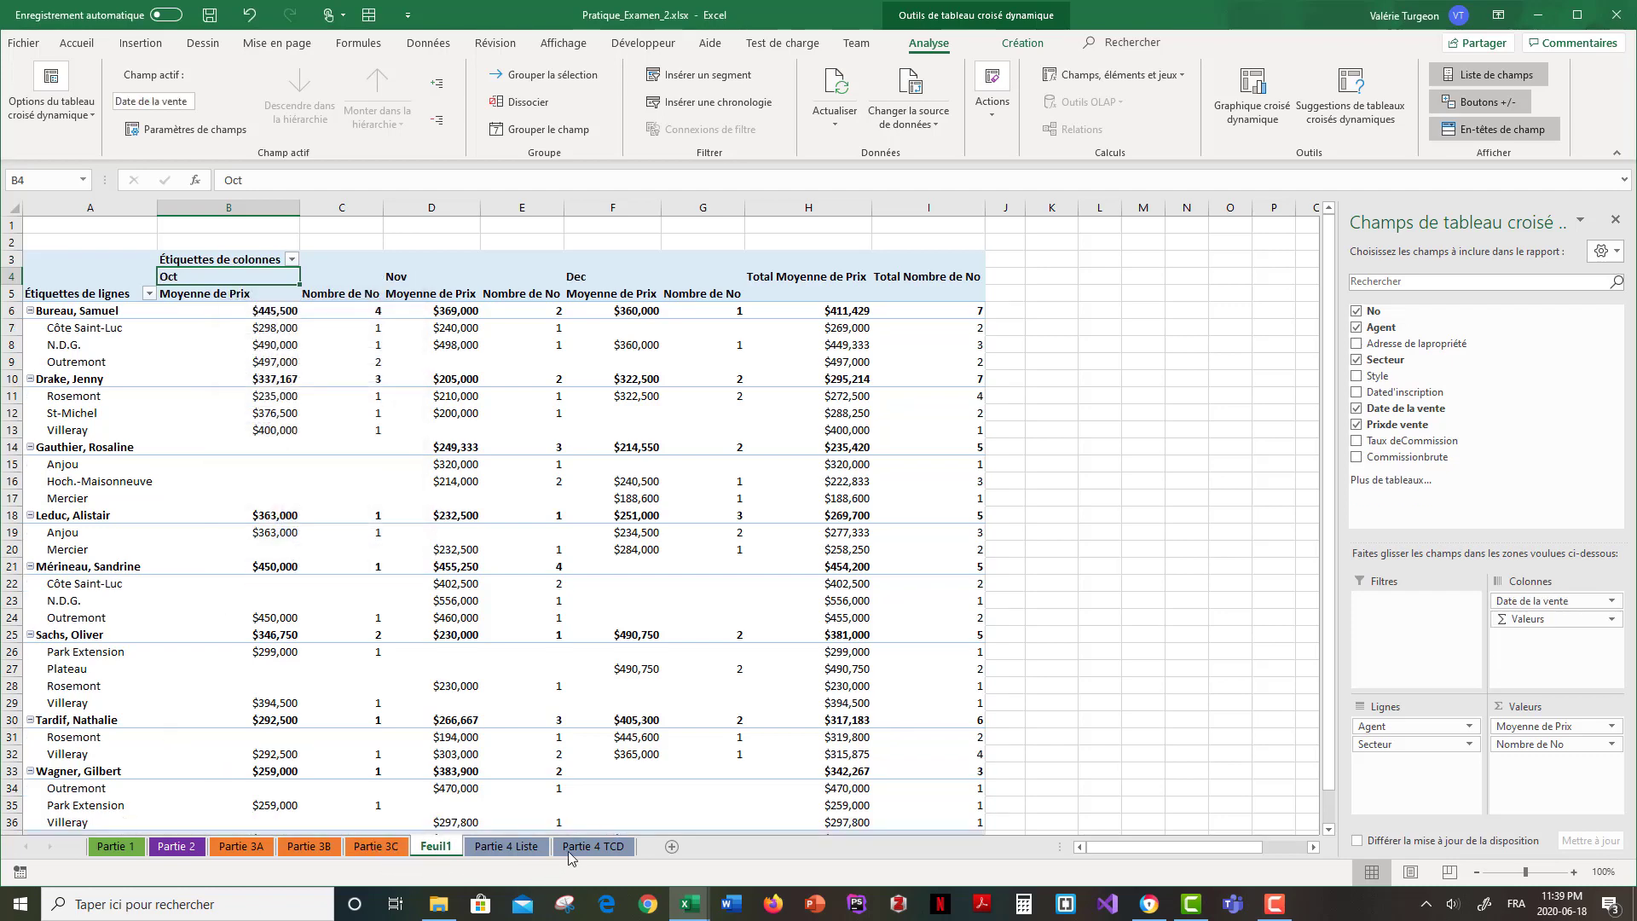
Compare with the model on the Partie 4 TCD sheet and display the Feuil1 pivot table in tabular form
{"action": "left_click", "coordinate": [593, 846]}
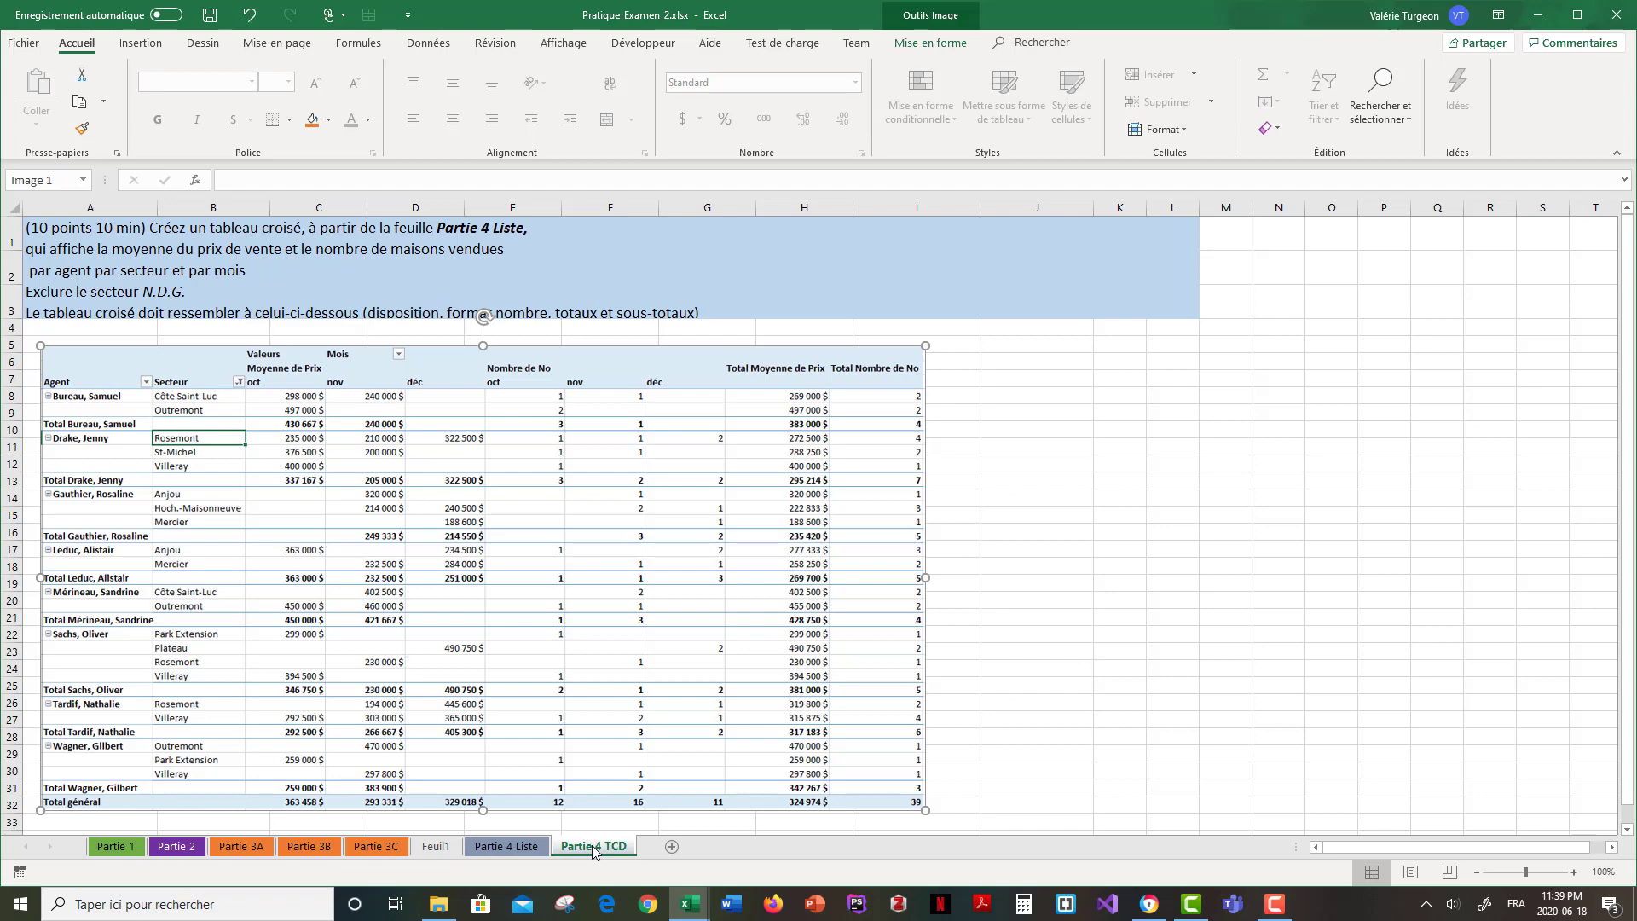
{"action": "left_click", "coordinate": [436, 846]}
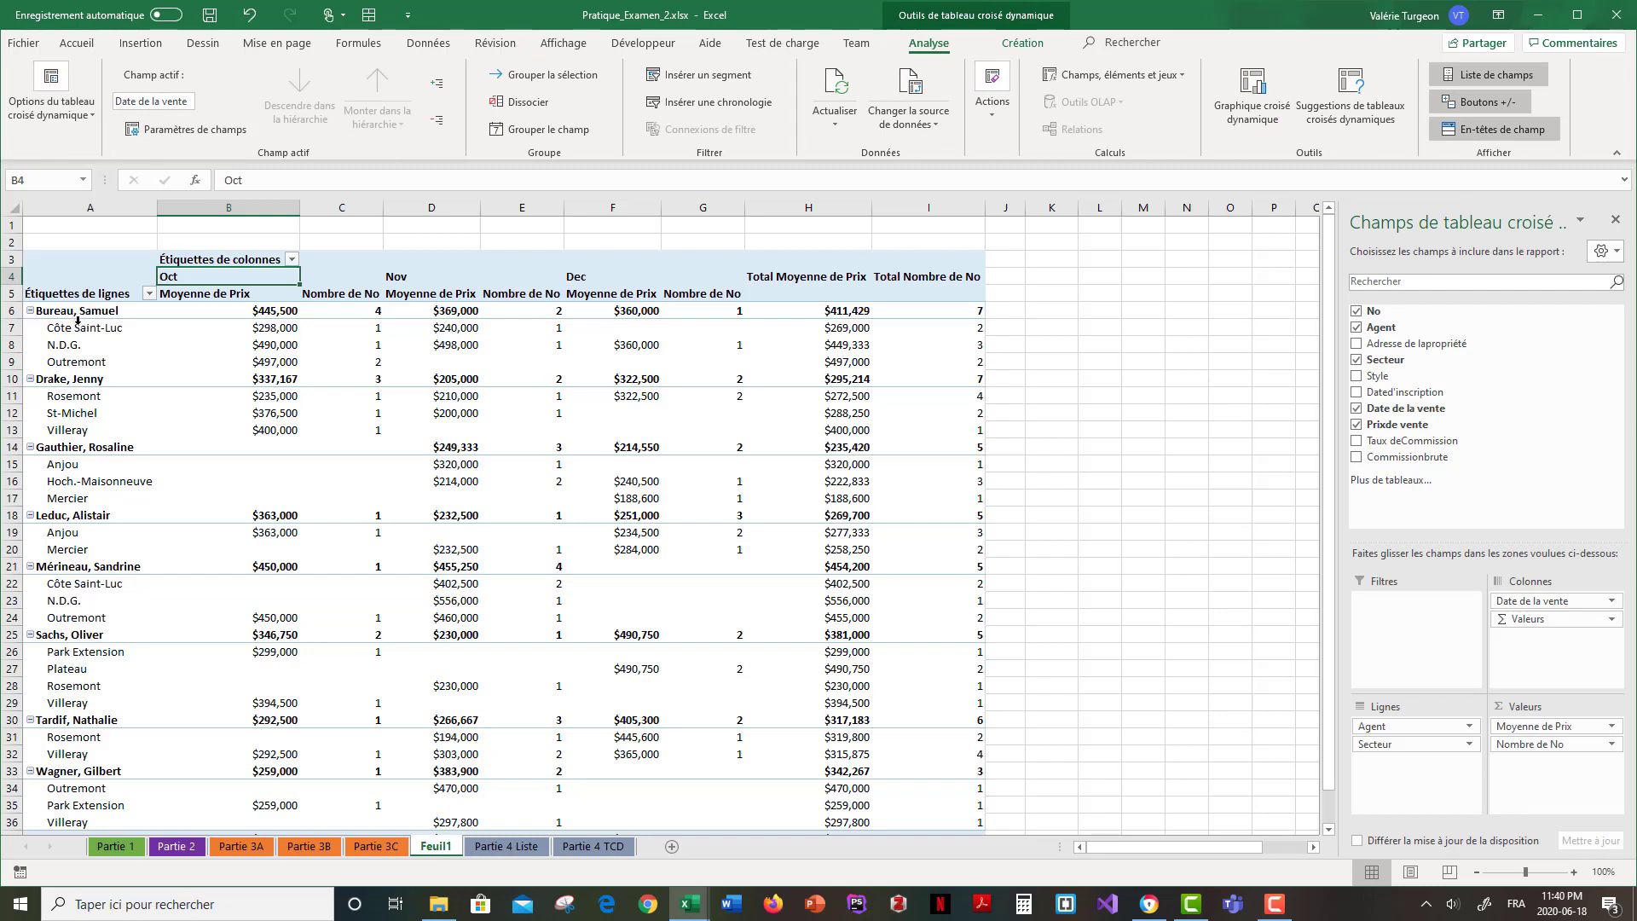
{"action": "left_click", "coordinate": [1023, 44]}
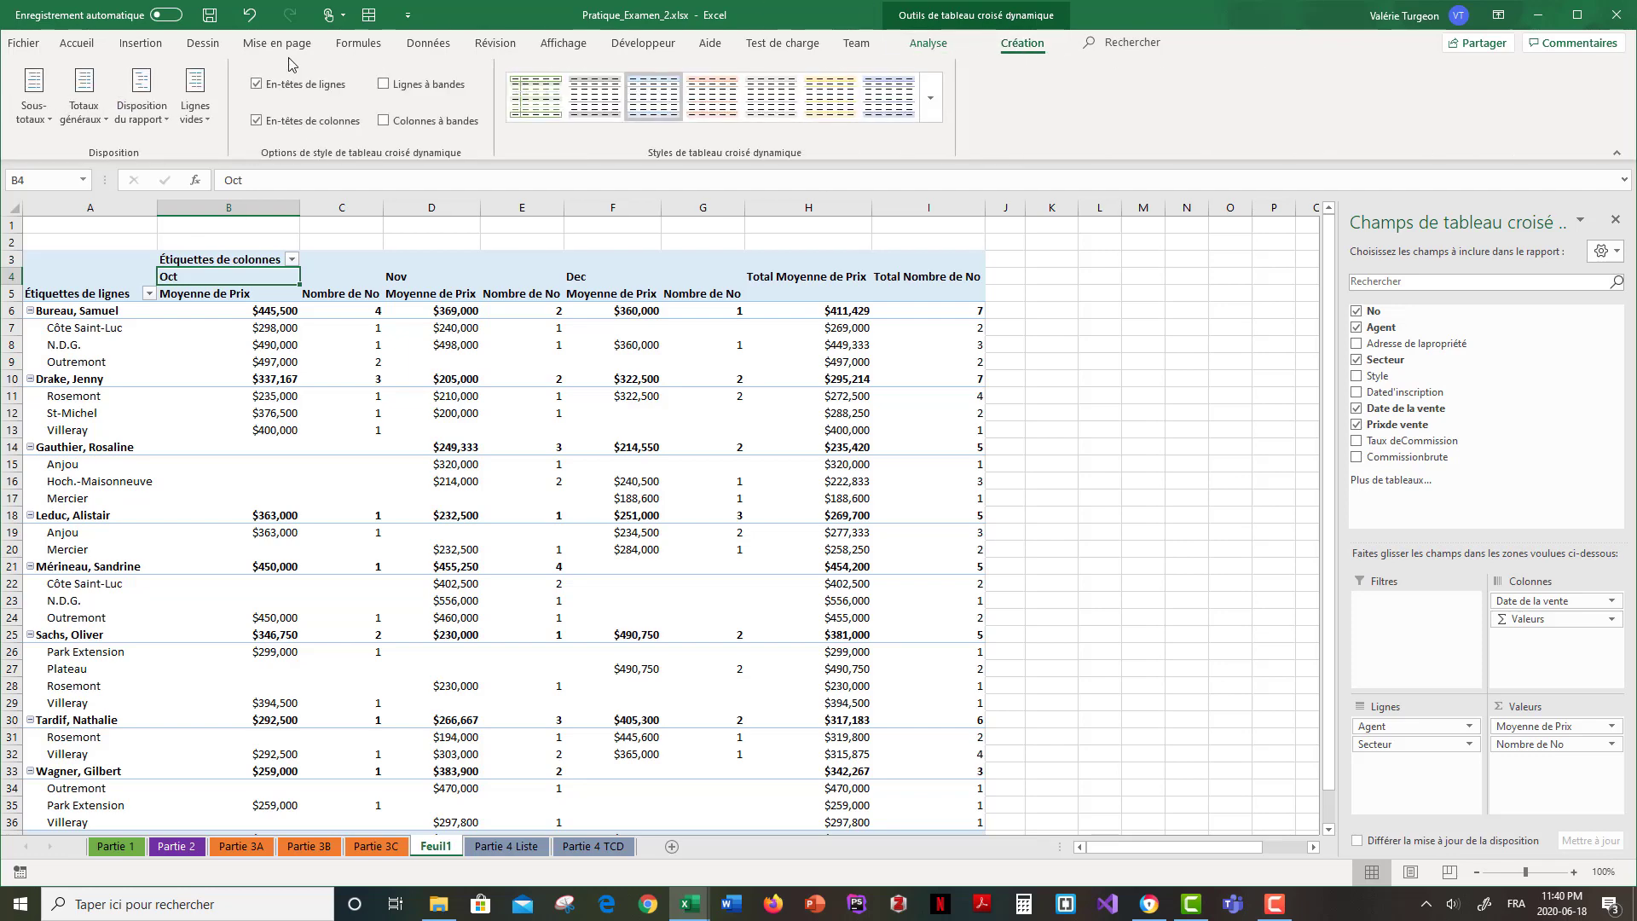
{"action": "left_click", "coordinate": [136, 120]}
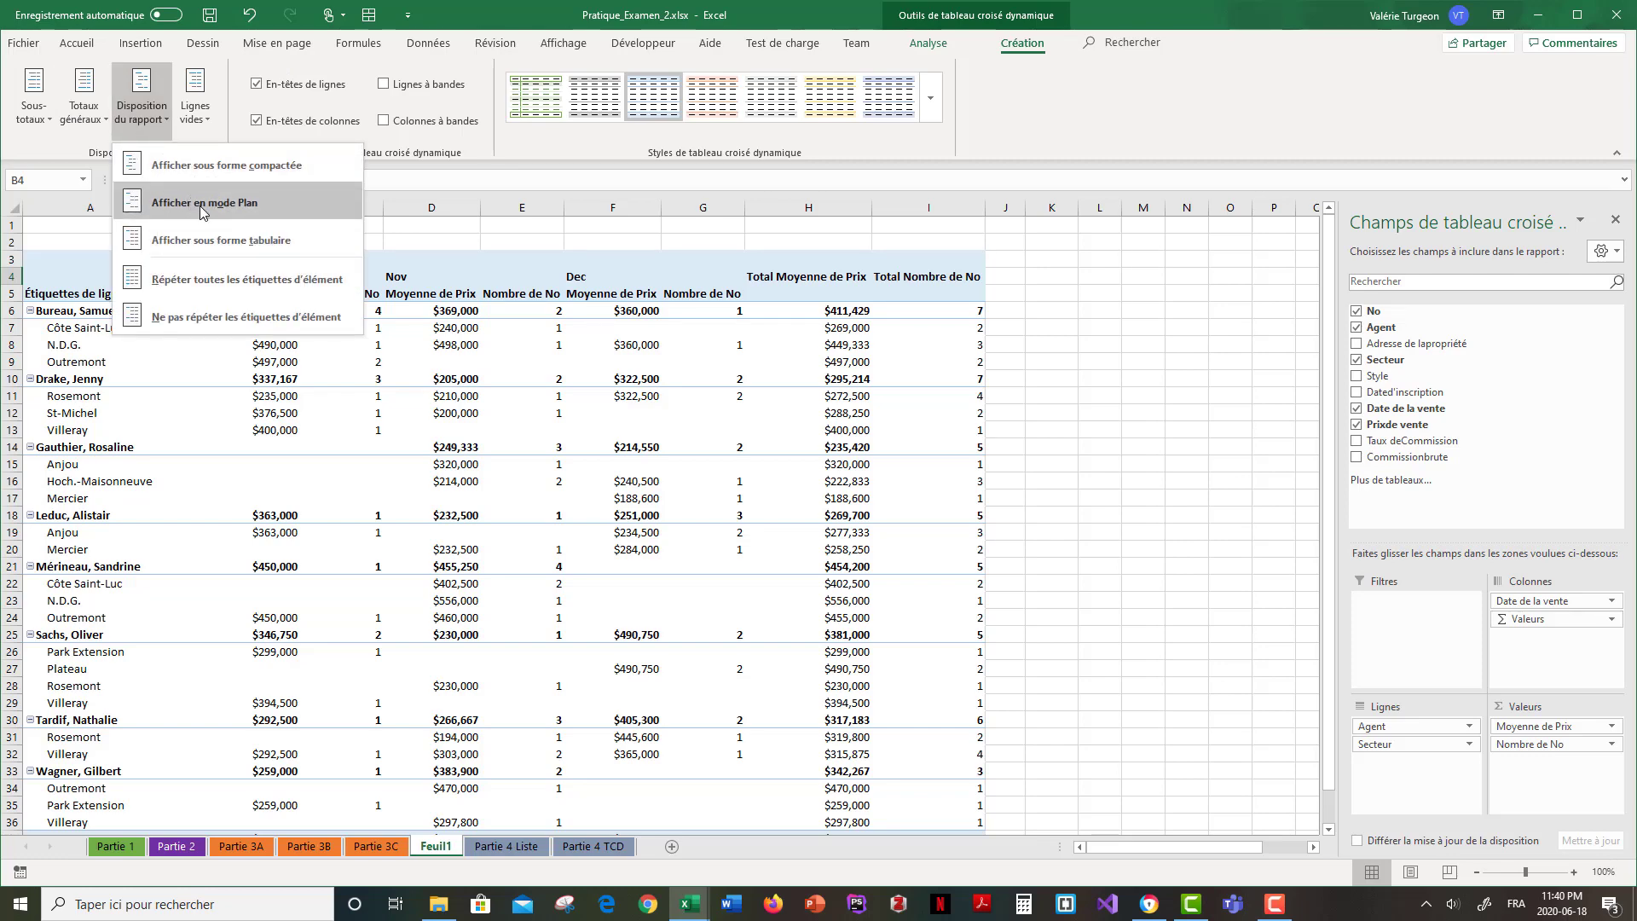
{"action": "left_click", "coordinate": [231, 241]}
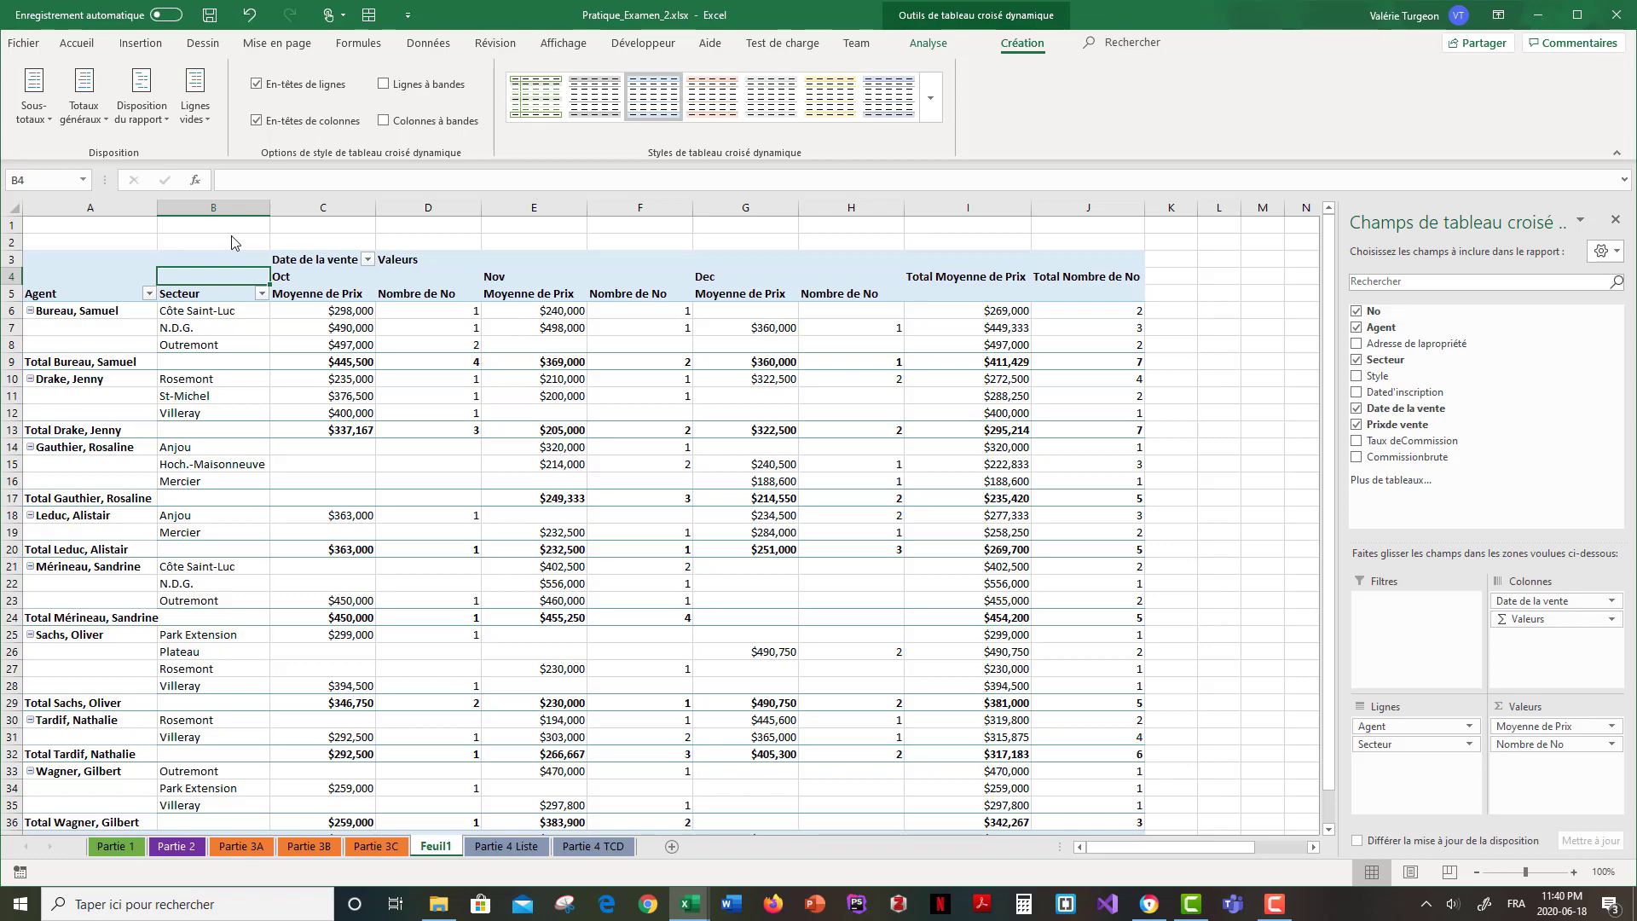
Check the pivot table against the Partie 4 TCD model and filter the Secteur field to exclude N.D.G
{"action": "left_click", "coordinate": [585, 853]}
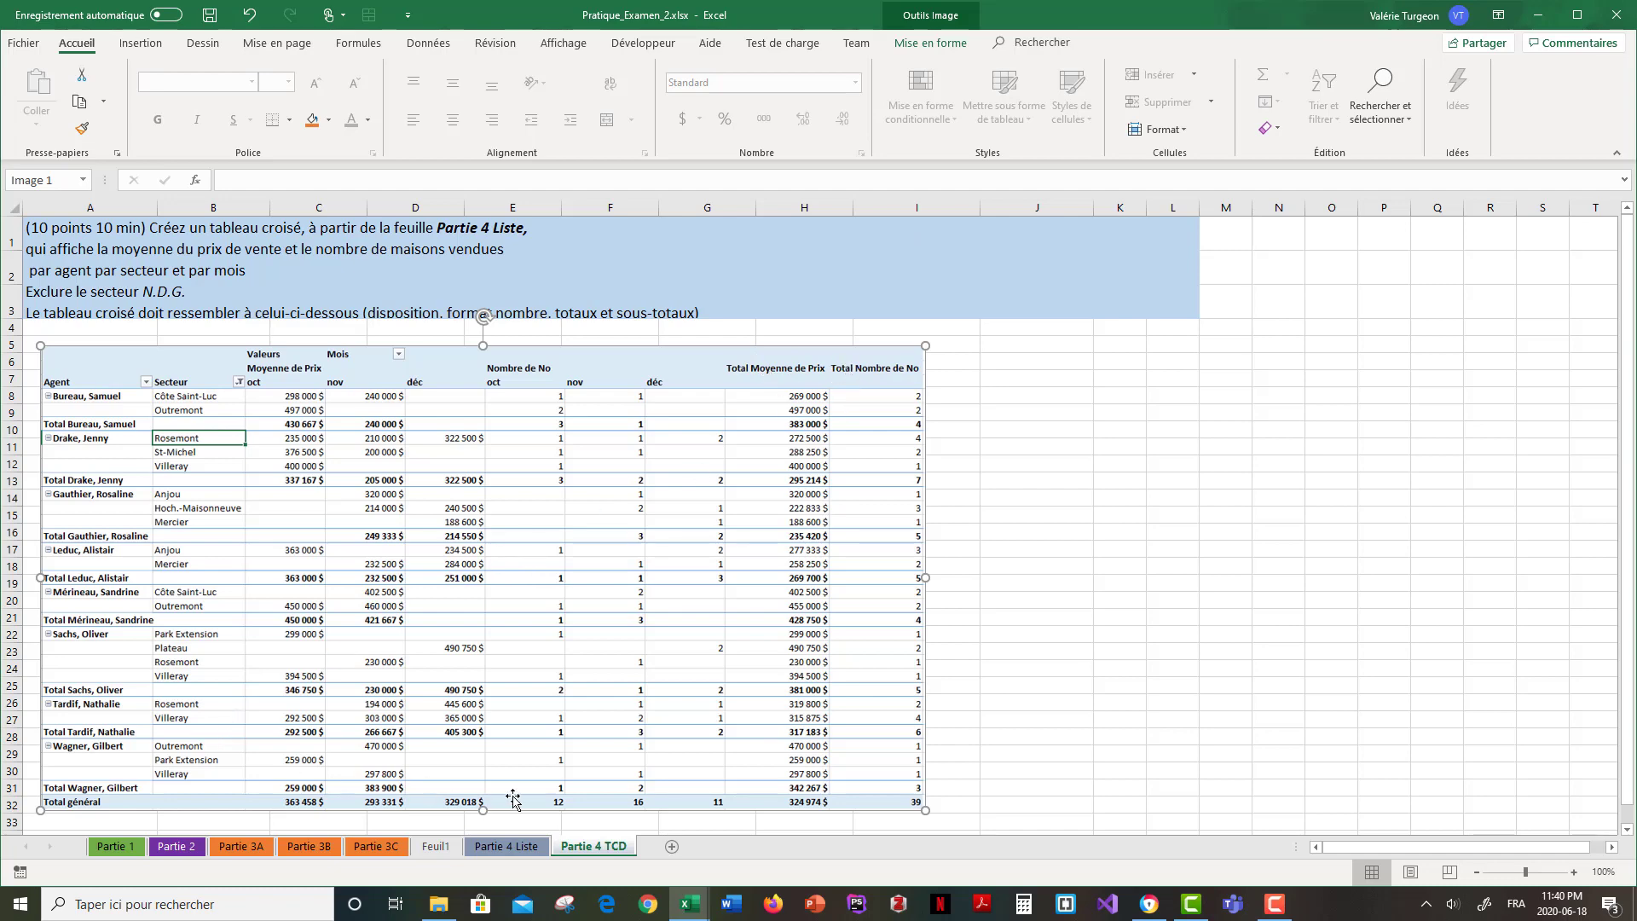
{"action": "left_click", "coordinate": [457, 849]}
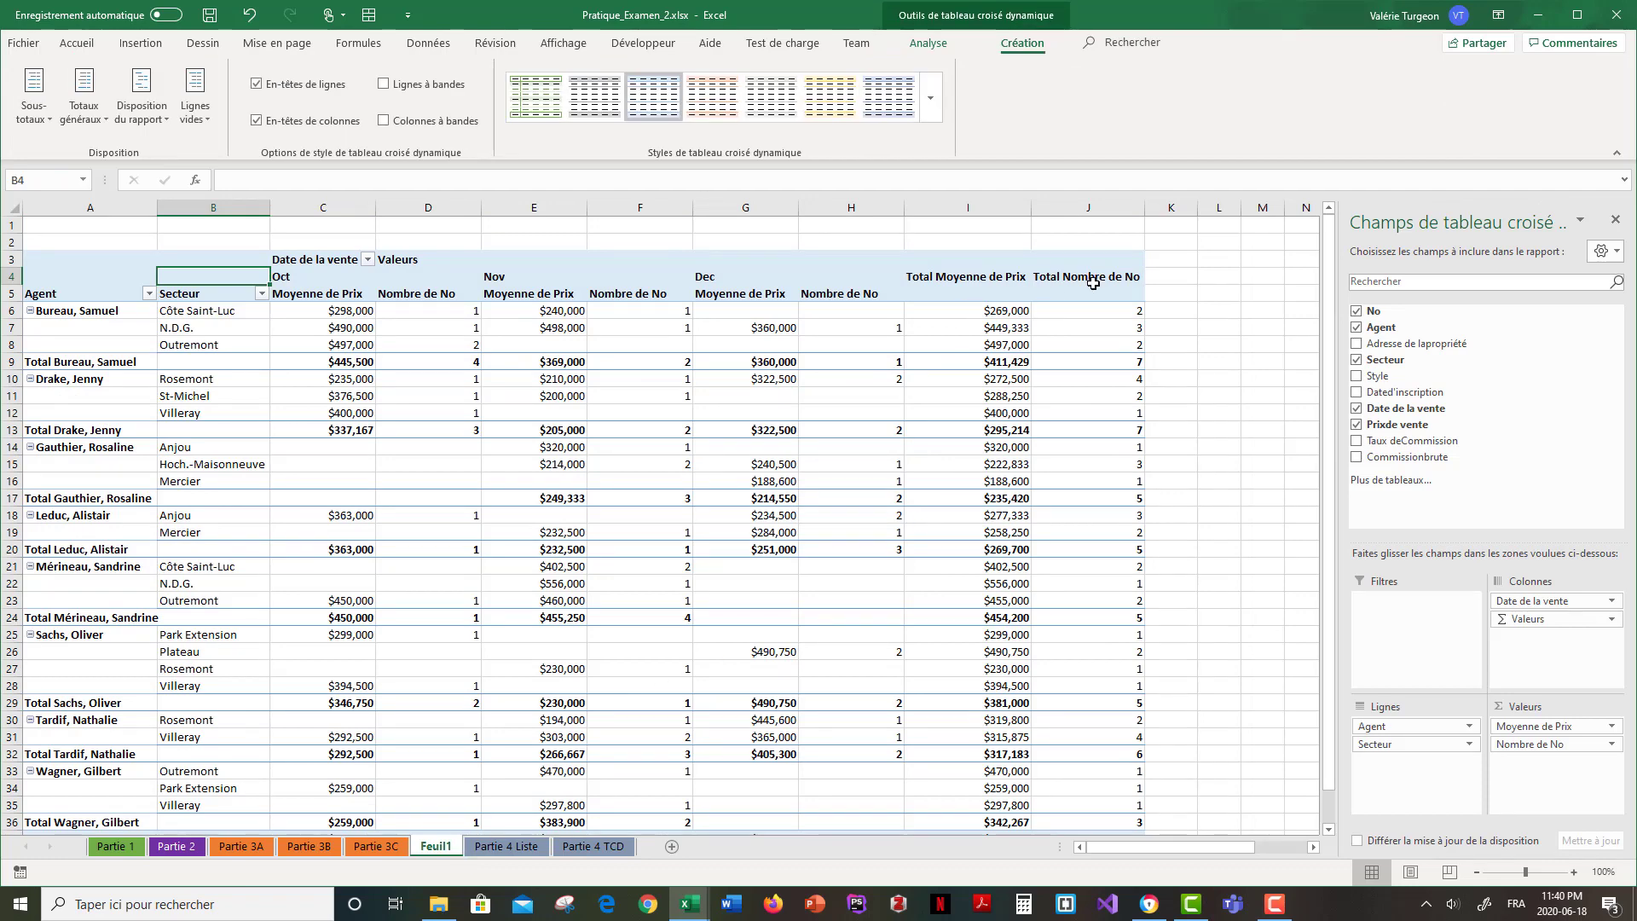
{"action": "scroll", "coordinate": [581, 659], "scroll_direction": "down", "scroll_amount": 4}
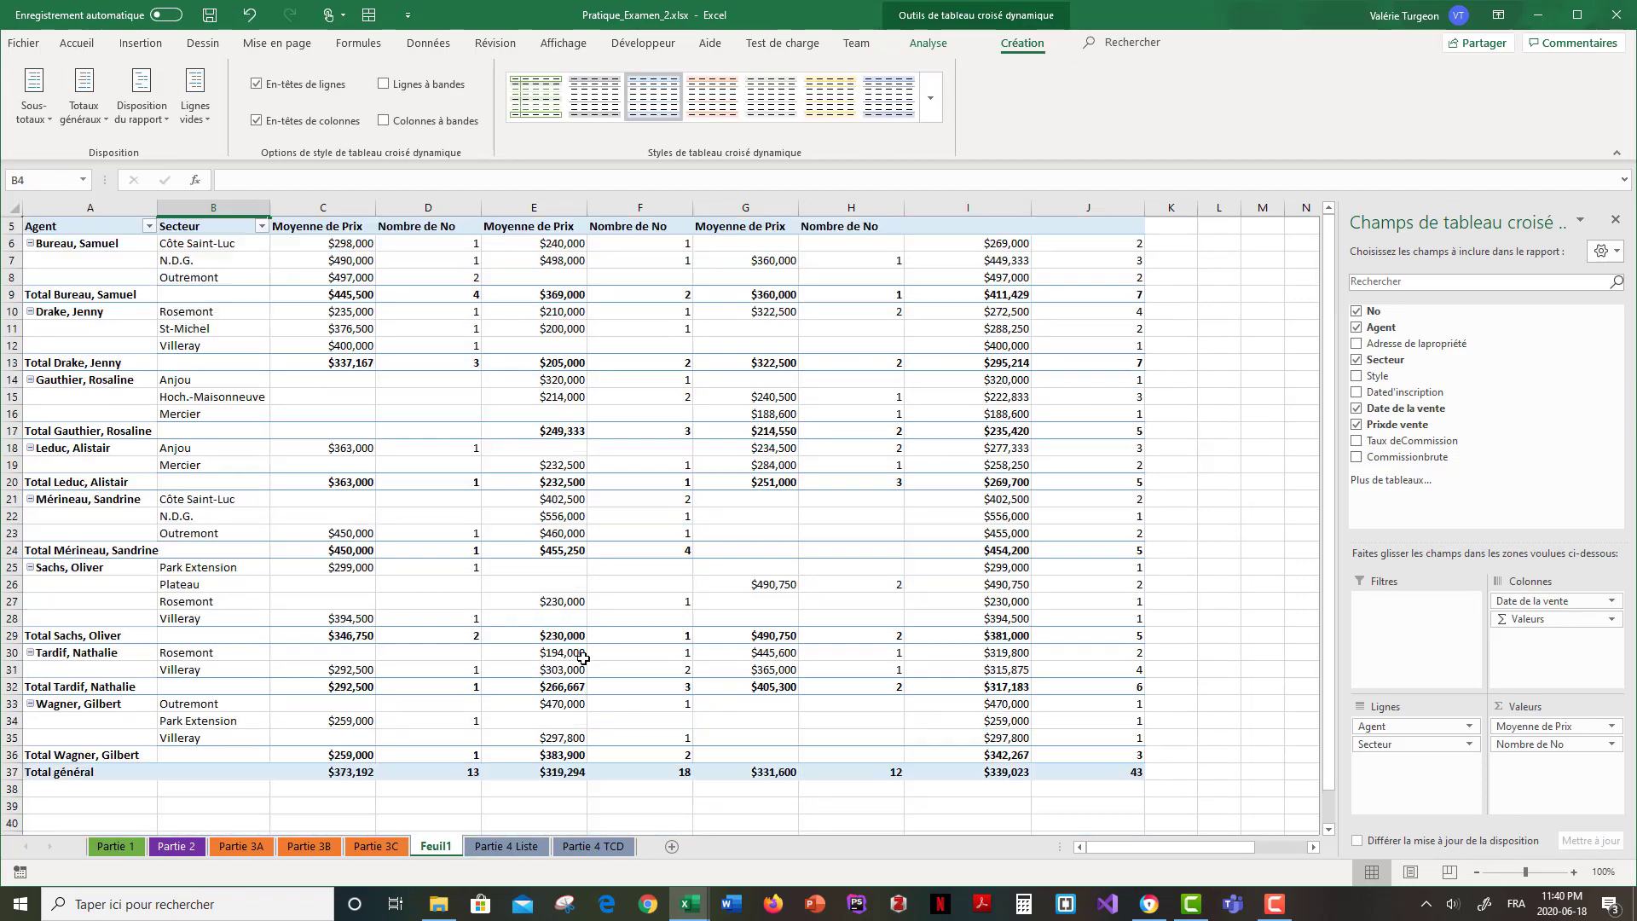
{"action": "scroll", "coordinate": [583, 658], "scroll_direction": "up", "scroll_amount": 4}
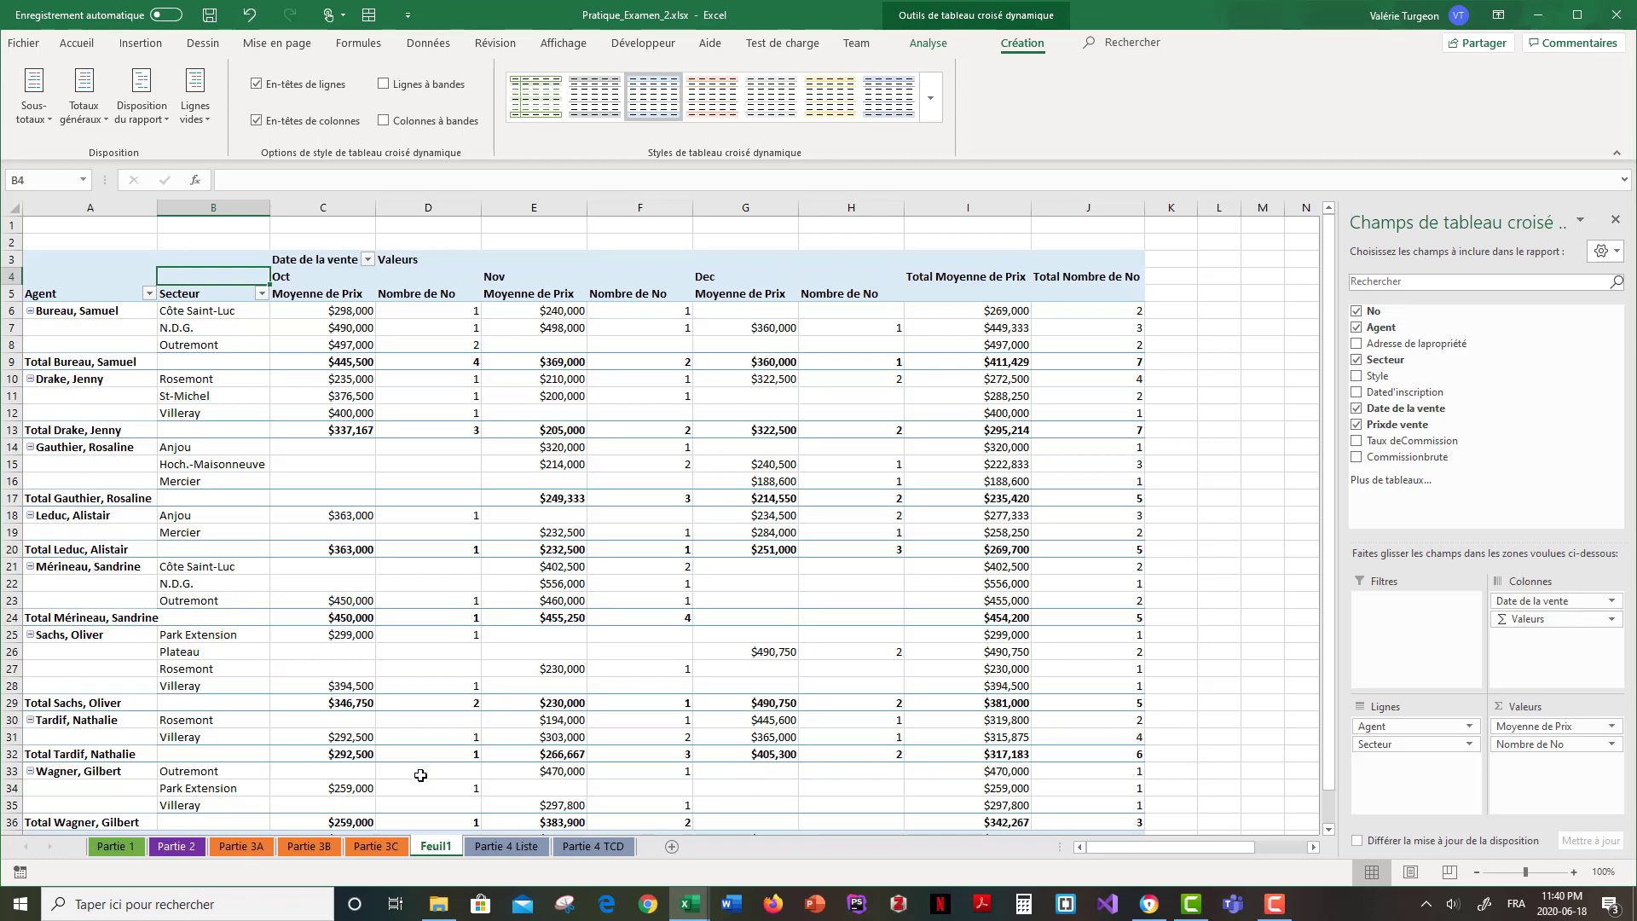
{"action": "left_click", "coordinate": [583, 847]}
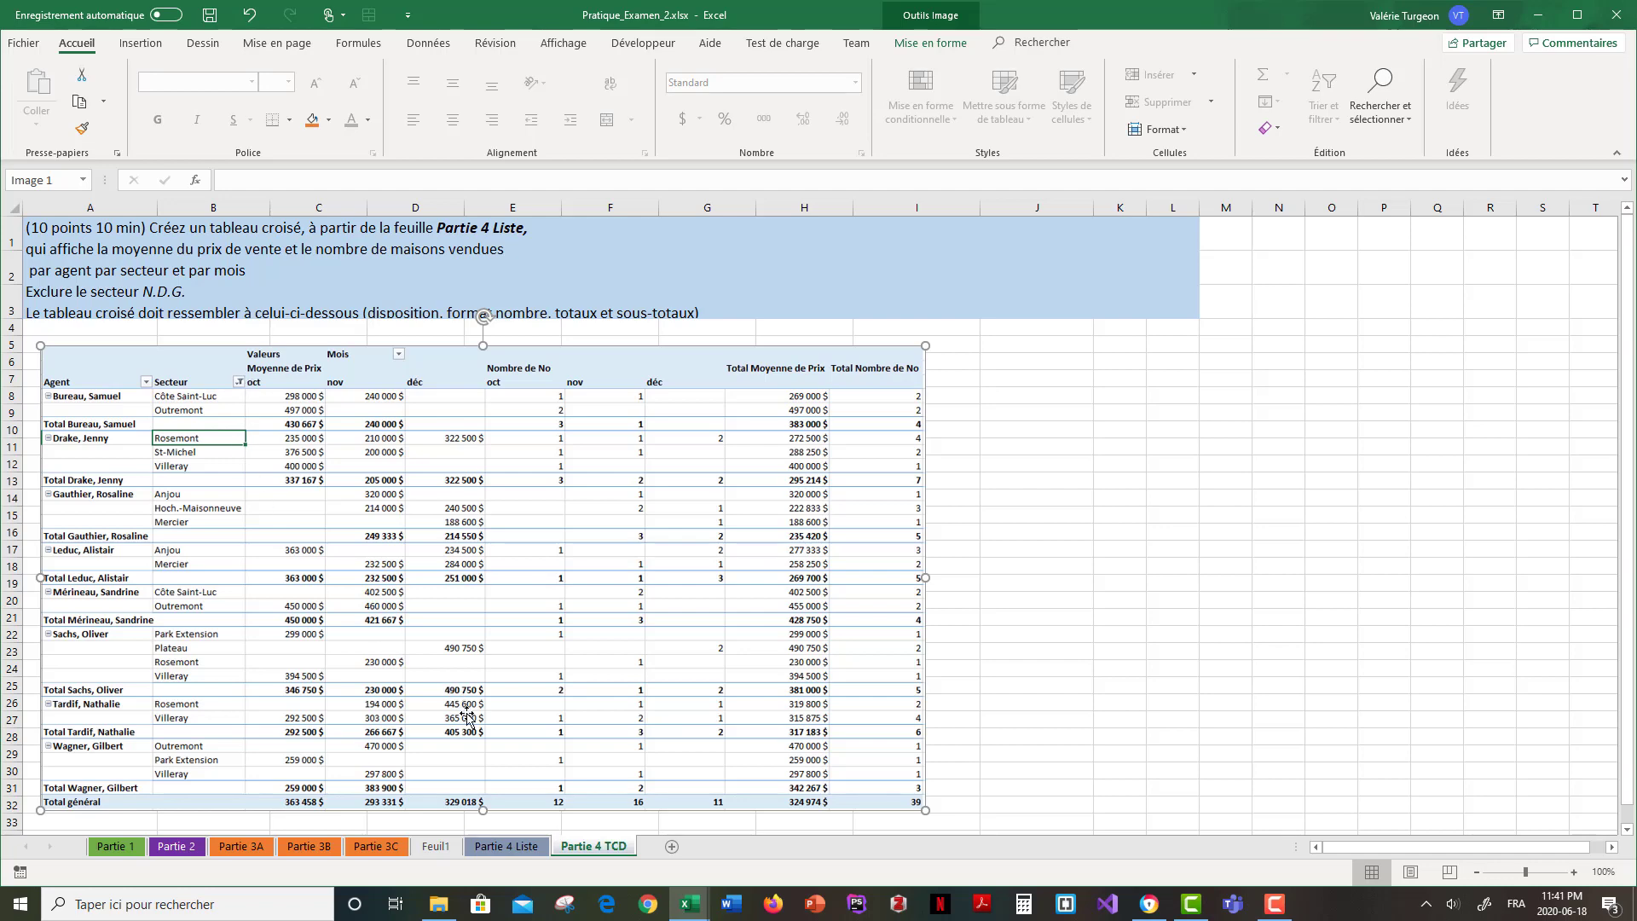
{"action": "left_click", "coordinate": [523, 849]}
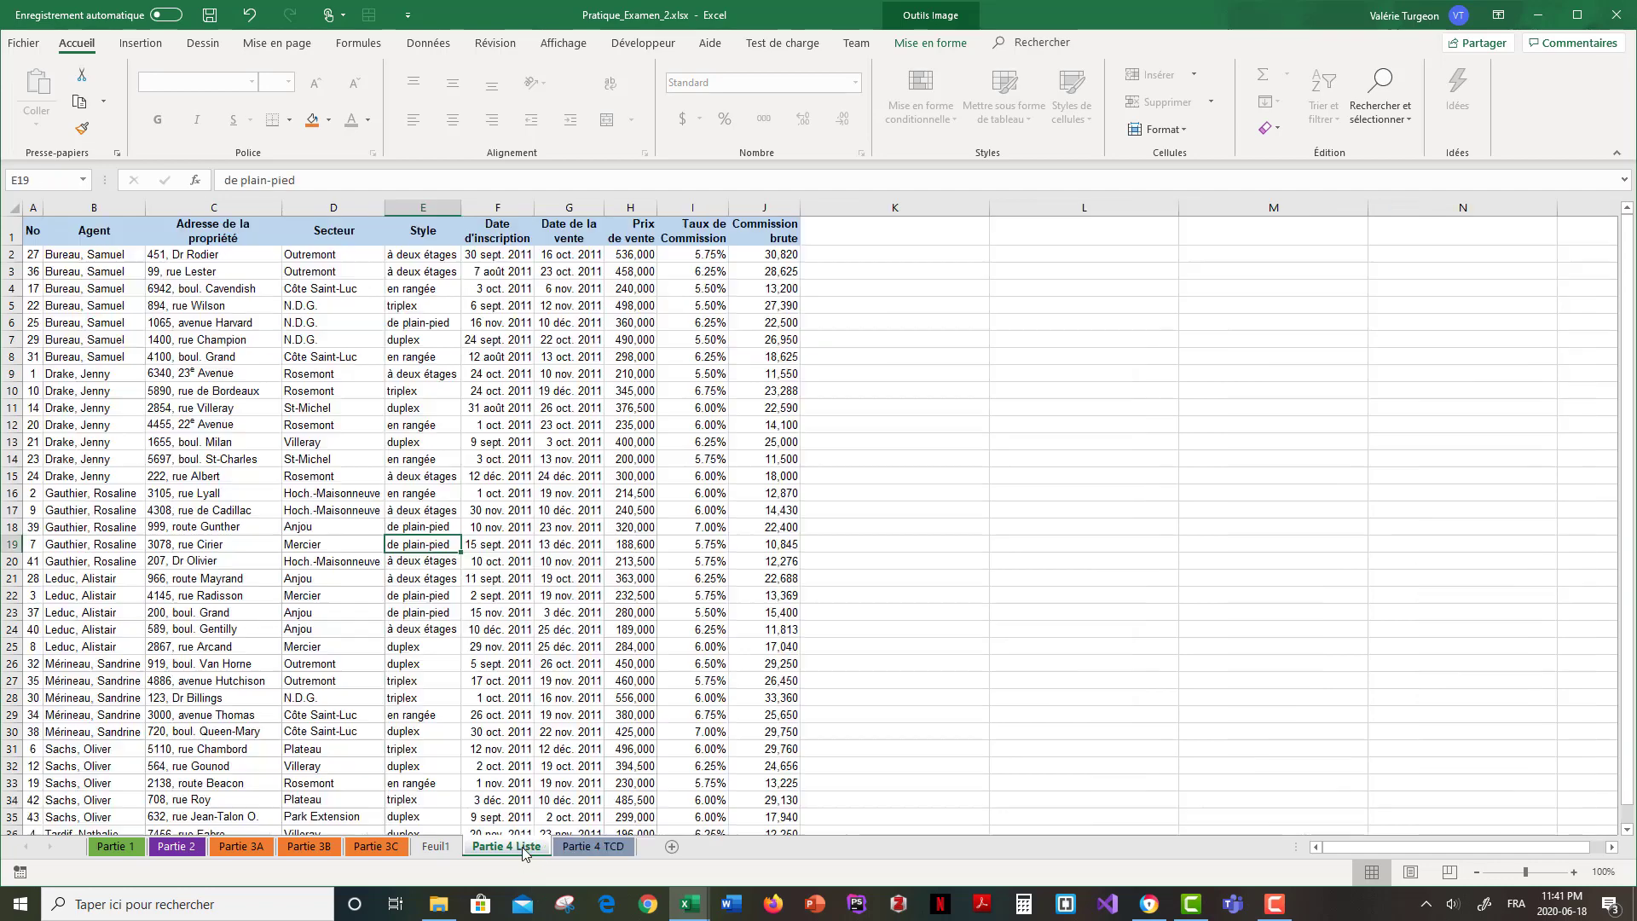
{"action": "left_click", "coordinate": [438, 847]}
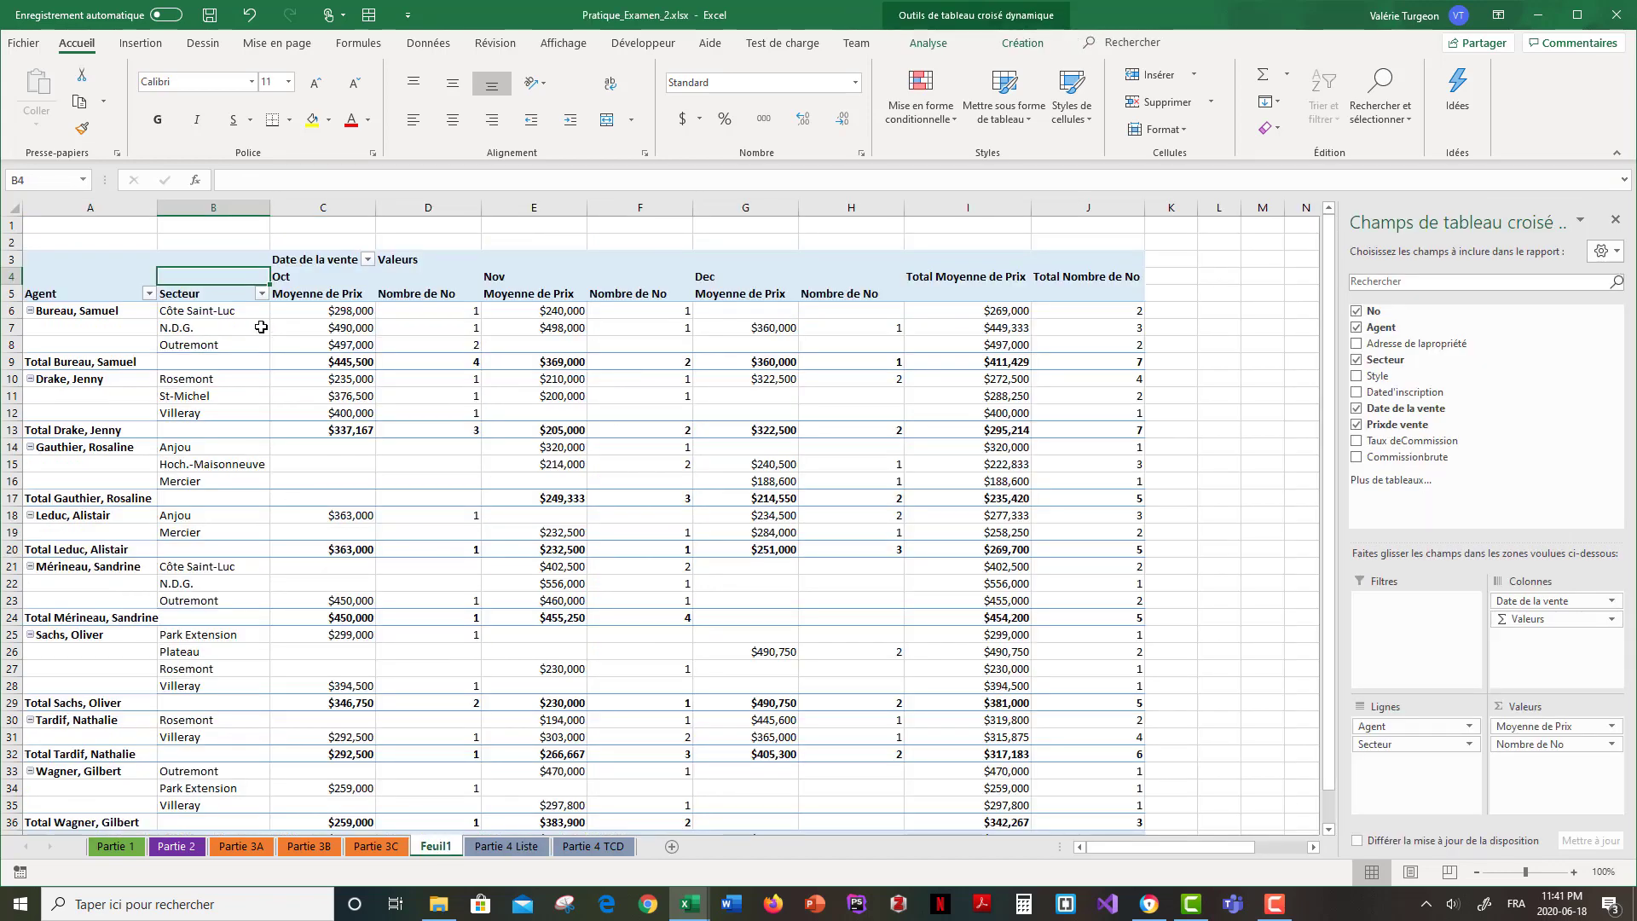
{"action": "left_click", "coordinate": [261, 293]}
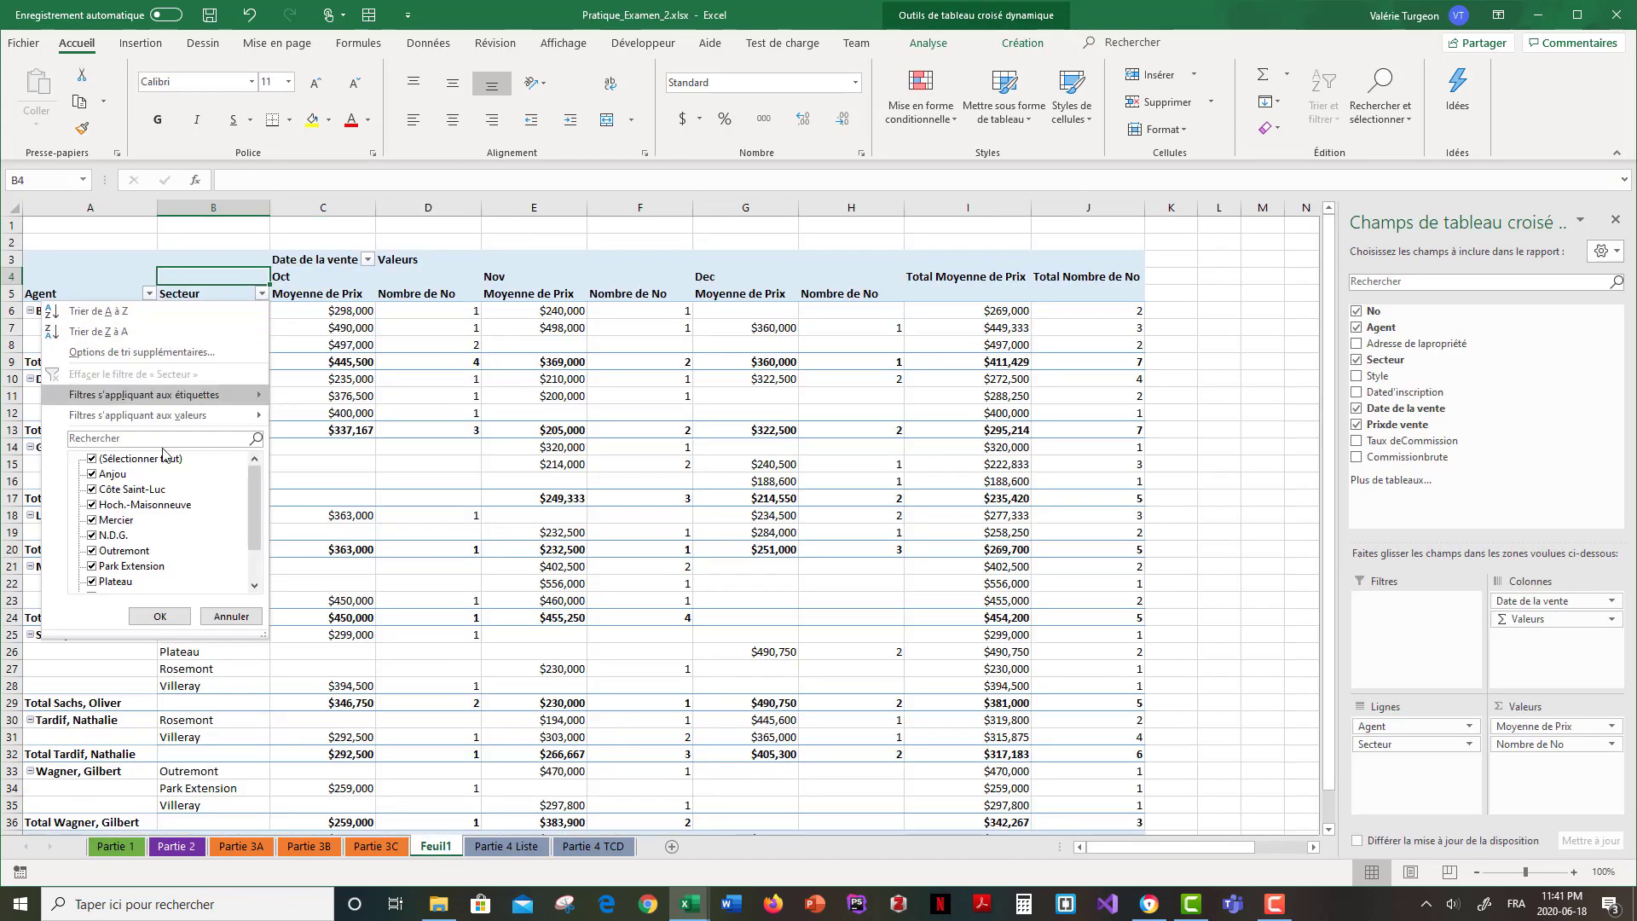
{"action": "left_click", "coordinate": [92, 536]}
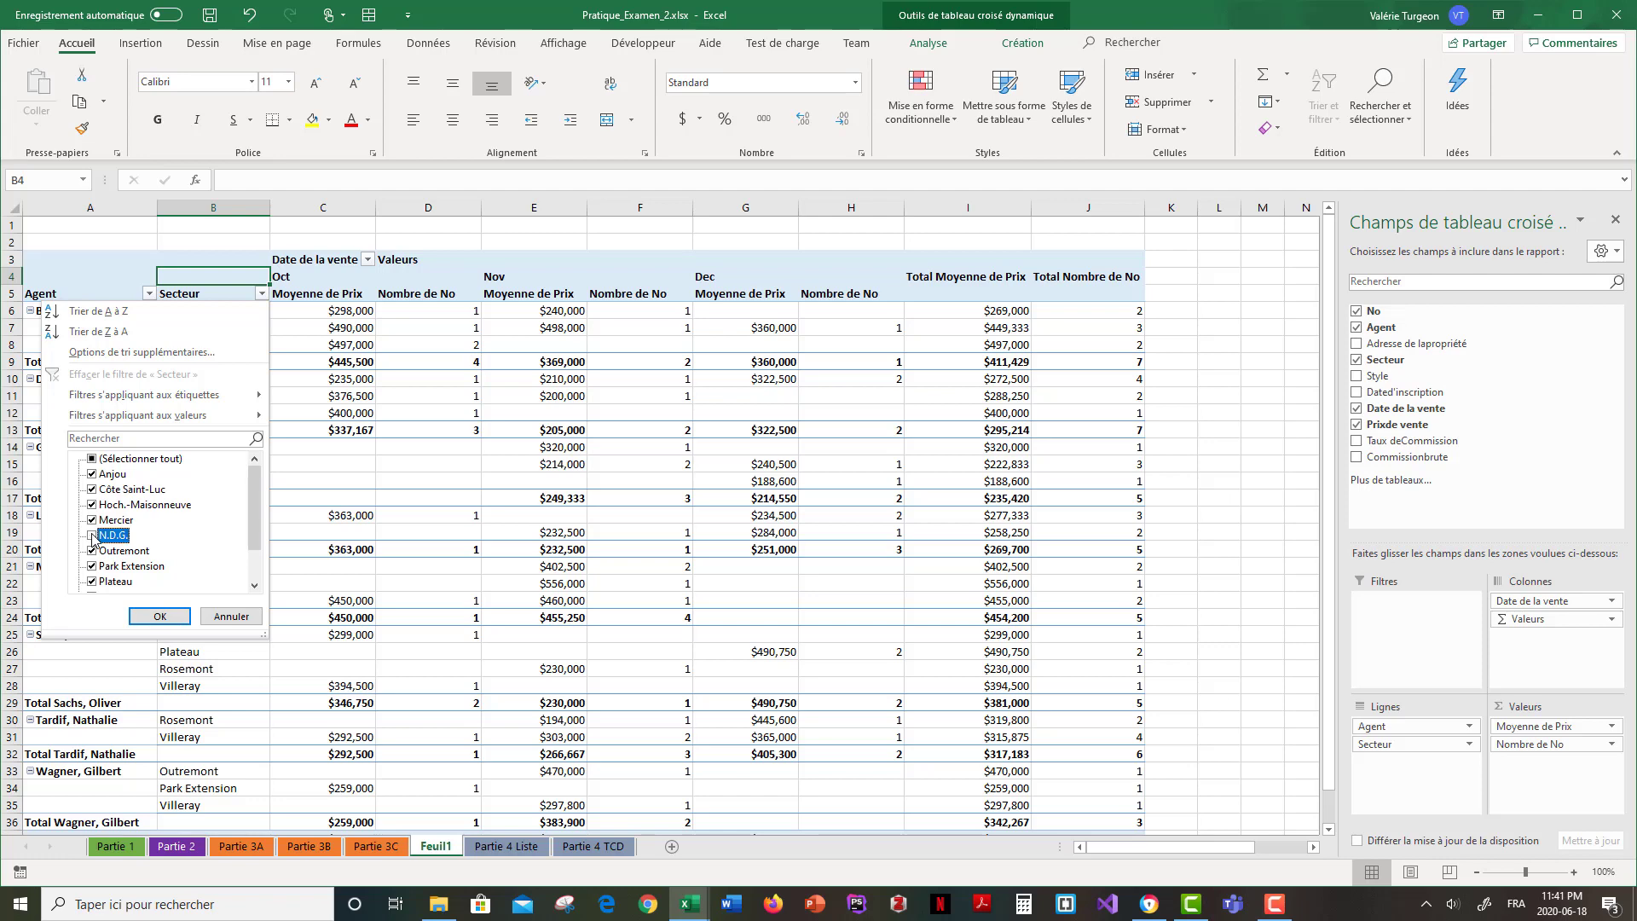
{"action": "left_click", "coordinate": [161, 616]}
{"action": "mouse_move", "coordinate": [619, 476]}
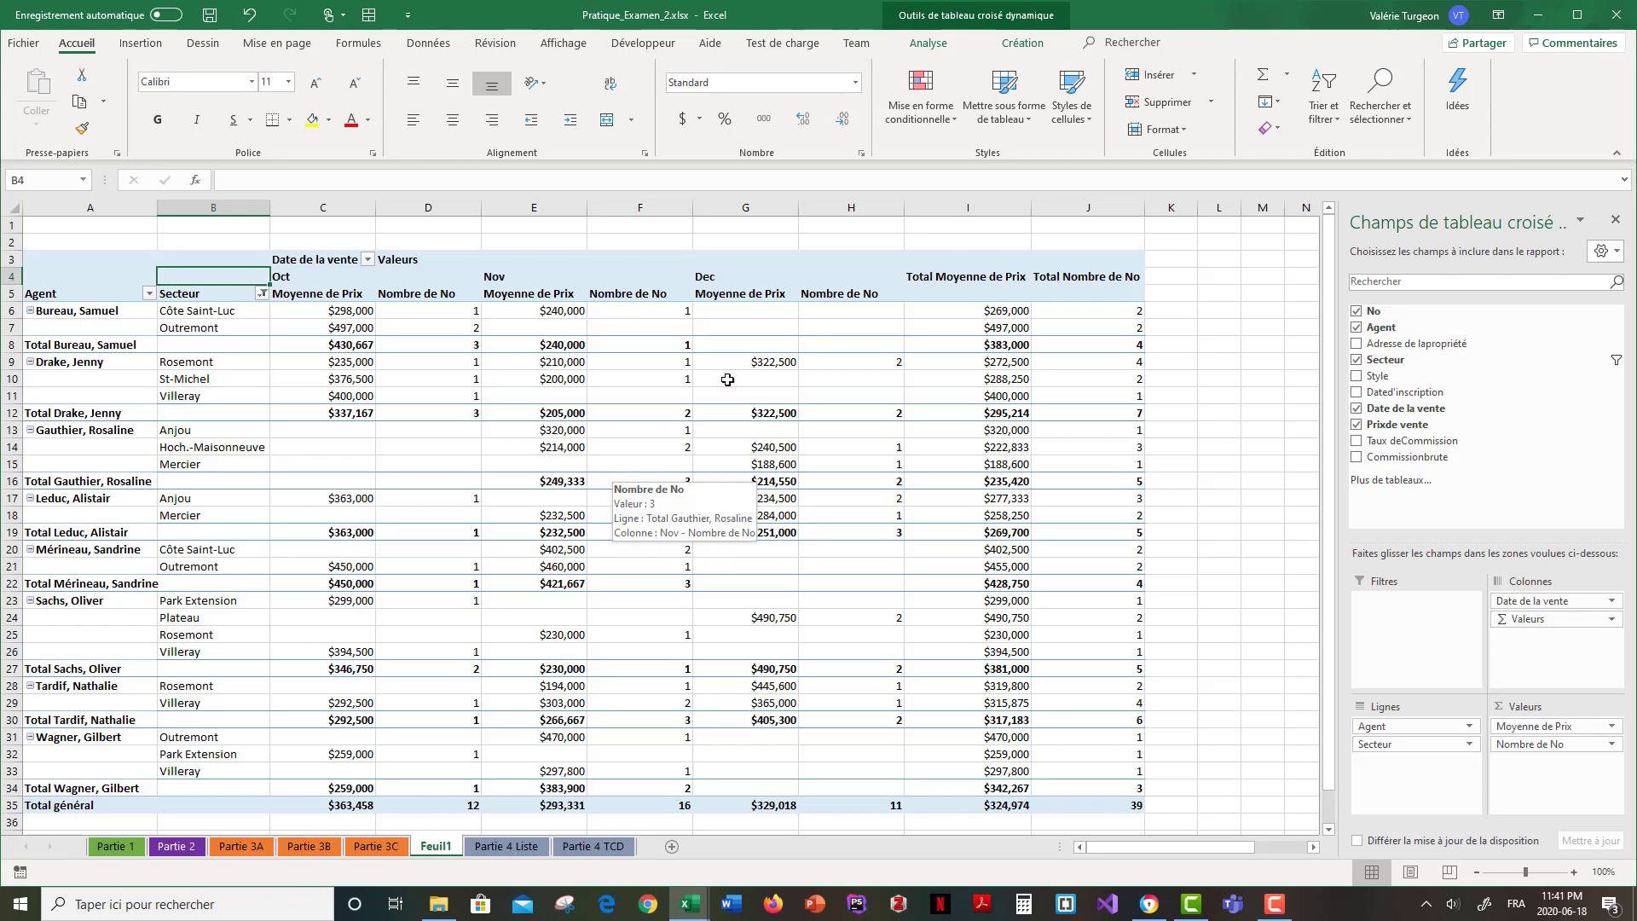
{"action": "mouse_move", "coordinate": [740, 370]}
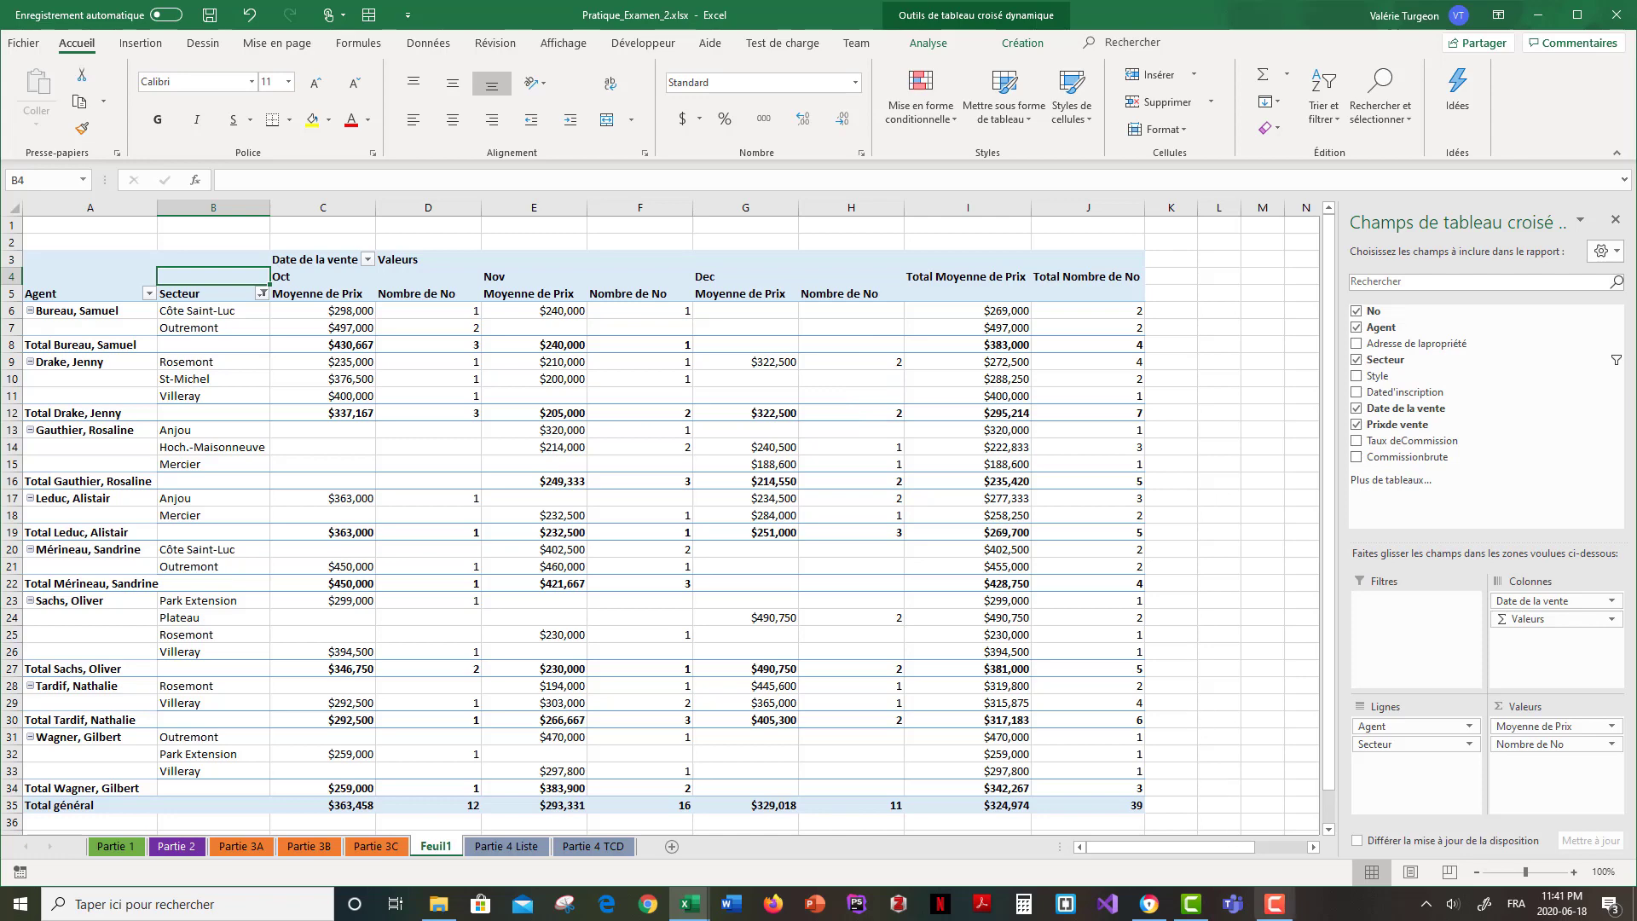
{"action": "left_click", "coordinate": [1270, 901]}
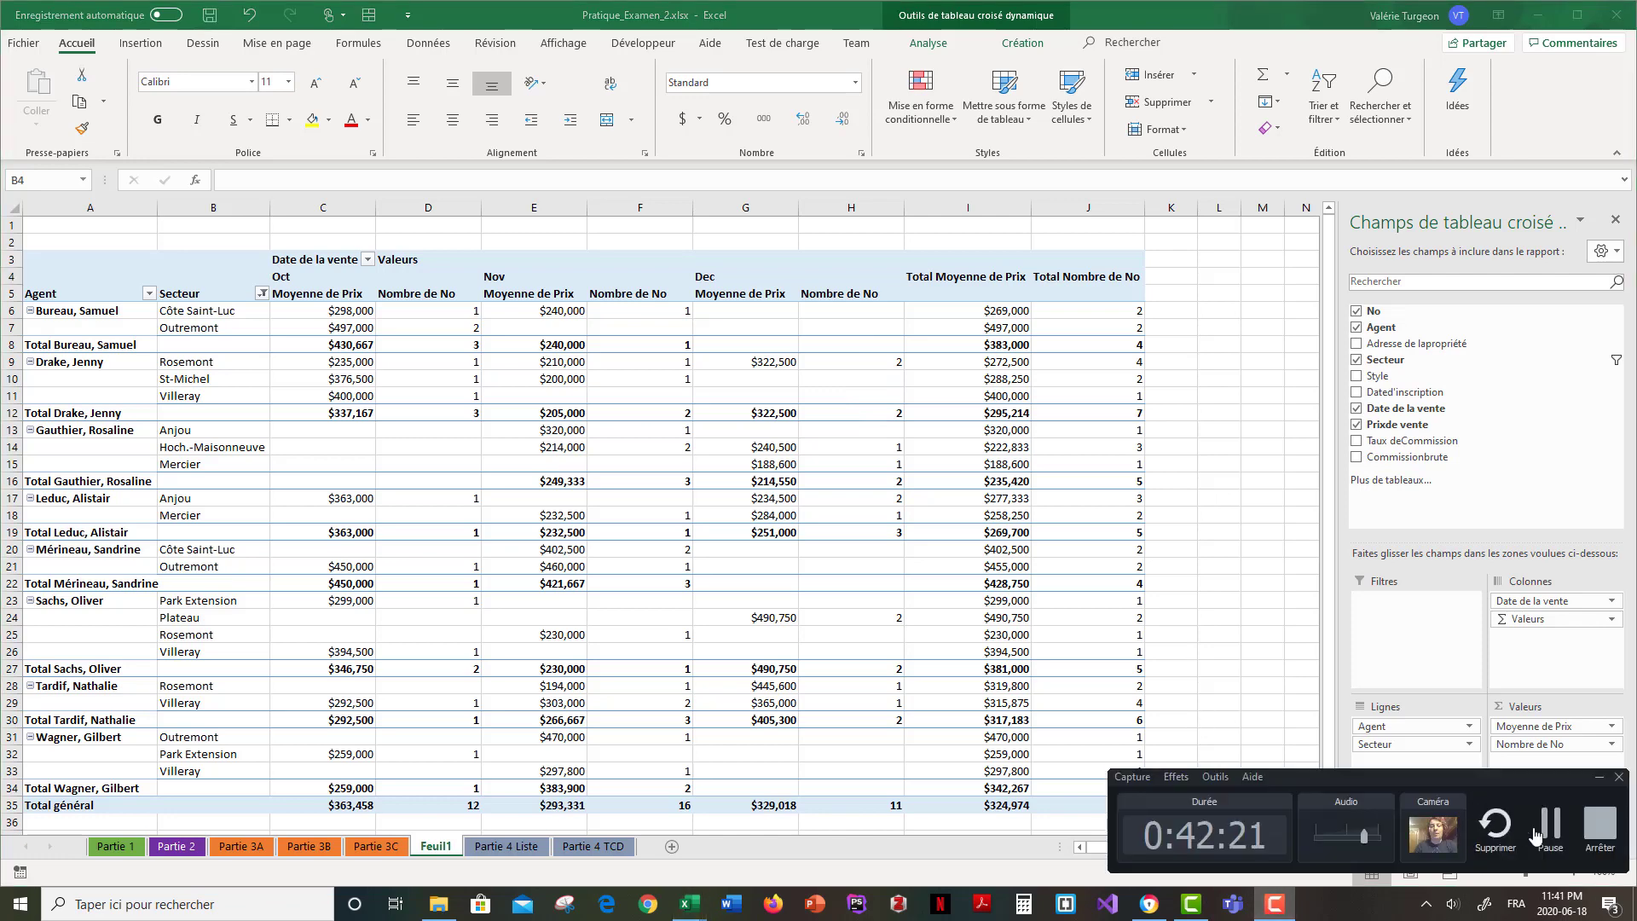
{"action": "left_click", "coordinate": [1548, 835]}
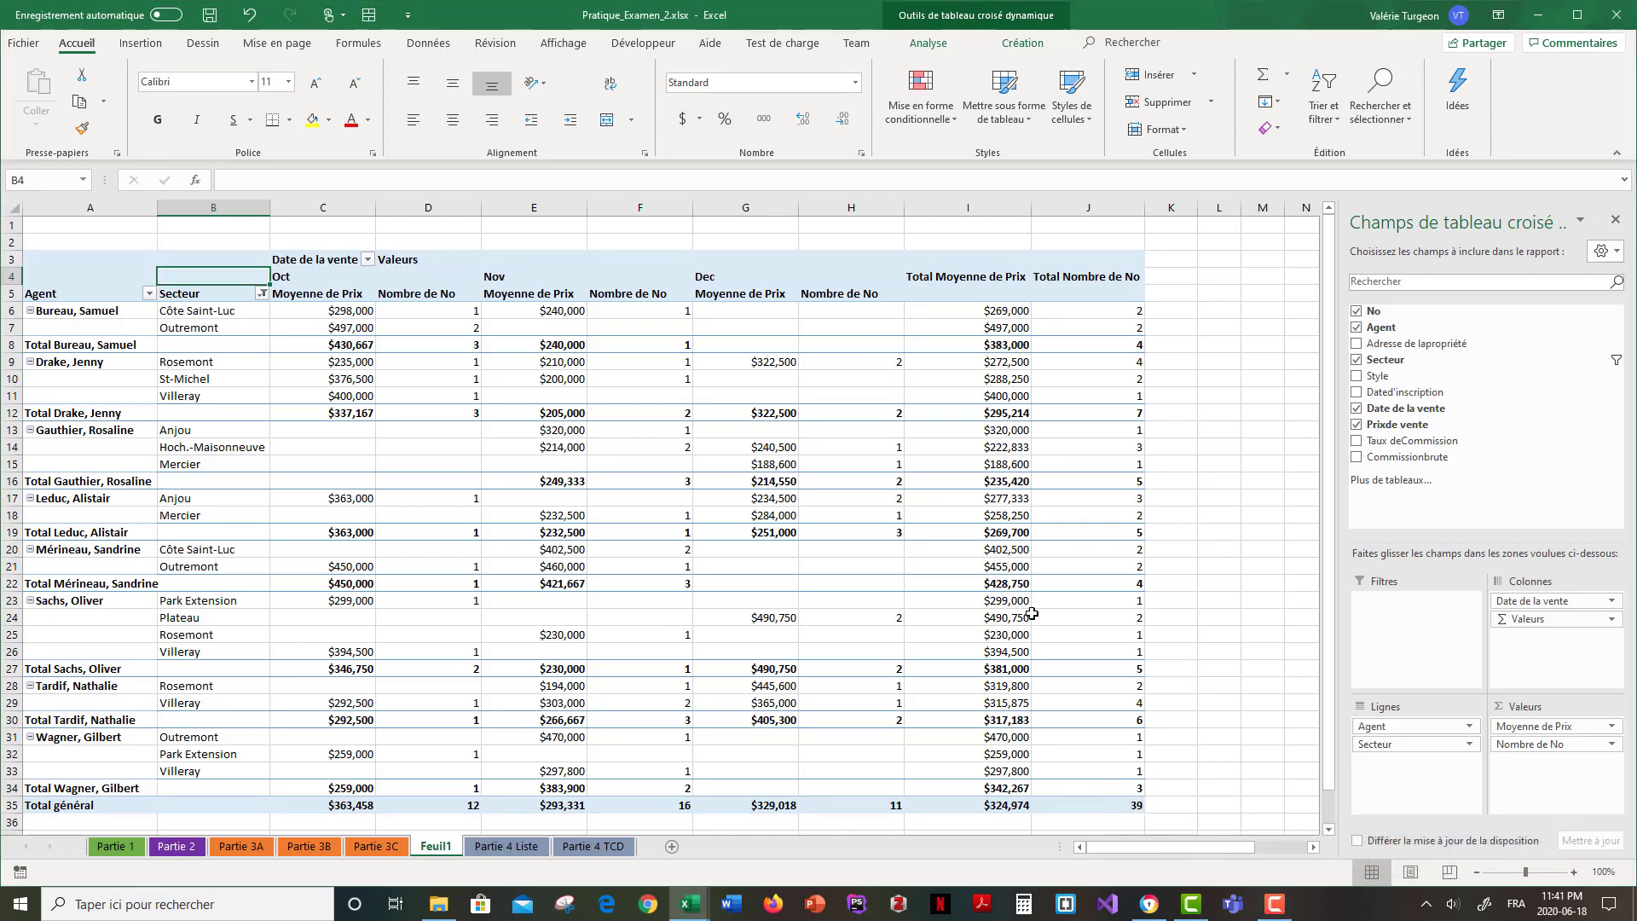
{"action": "mouse_move", "coordinate": [1032, 613]}
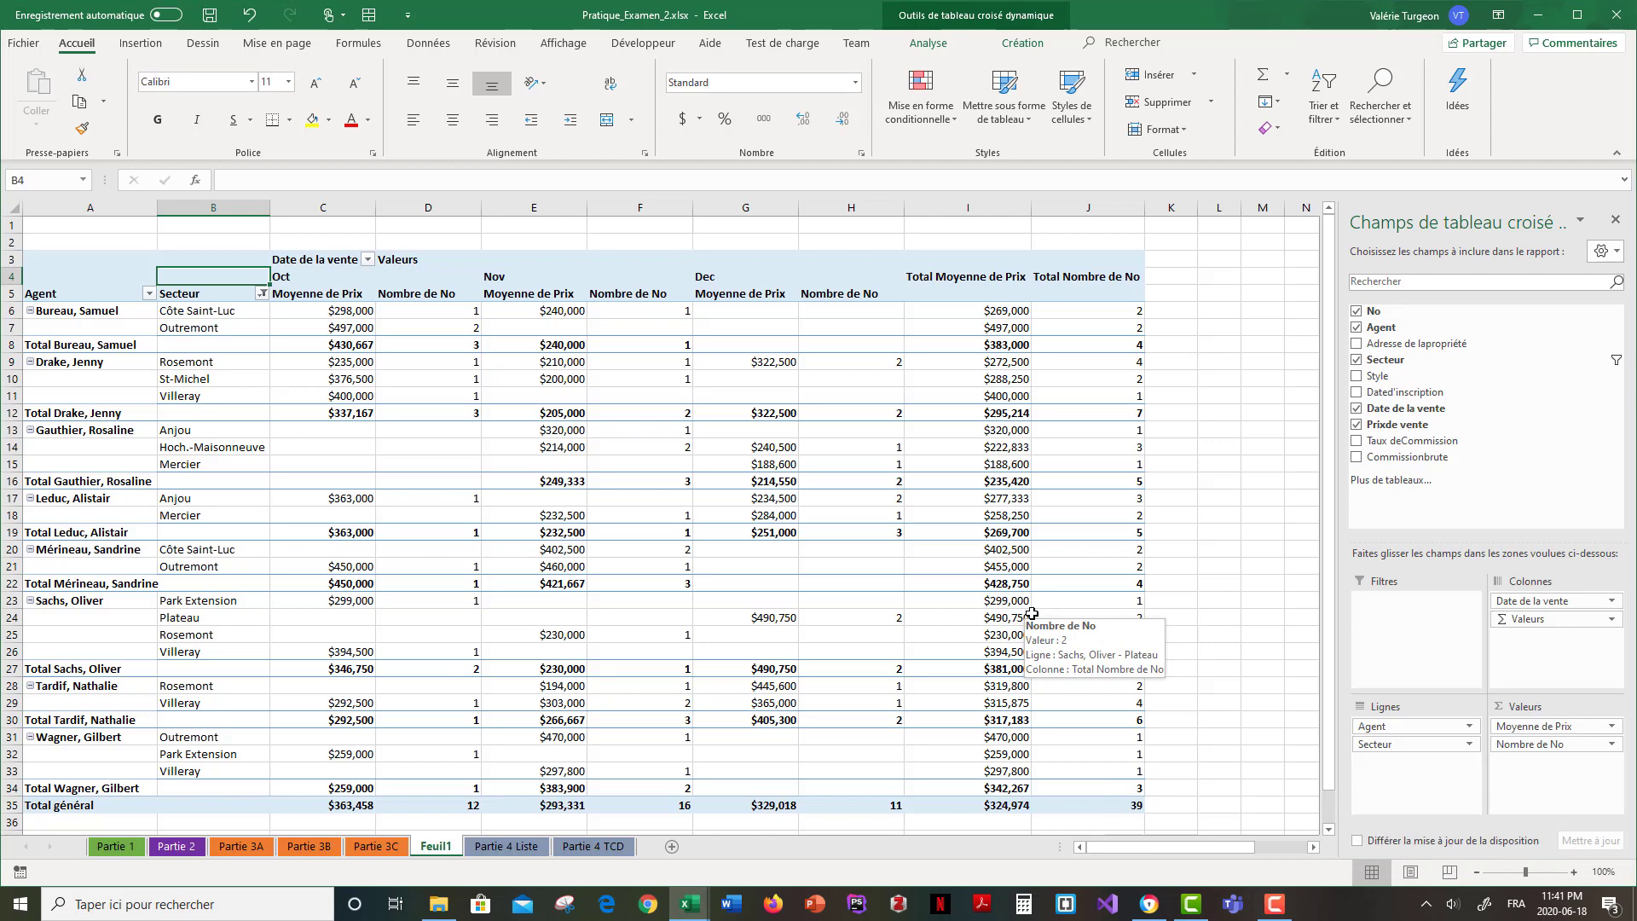